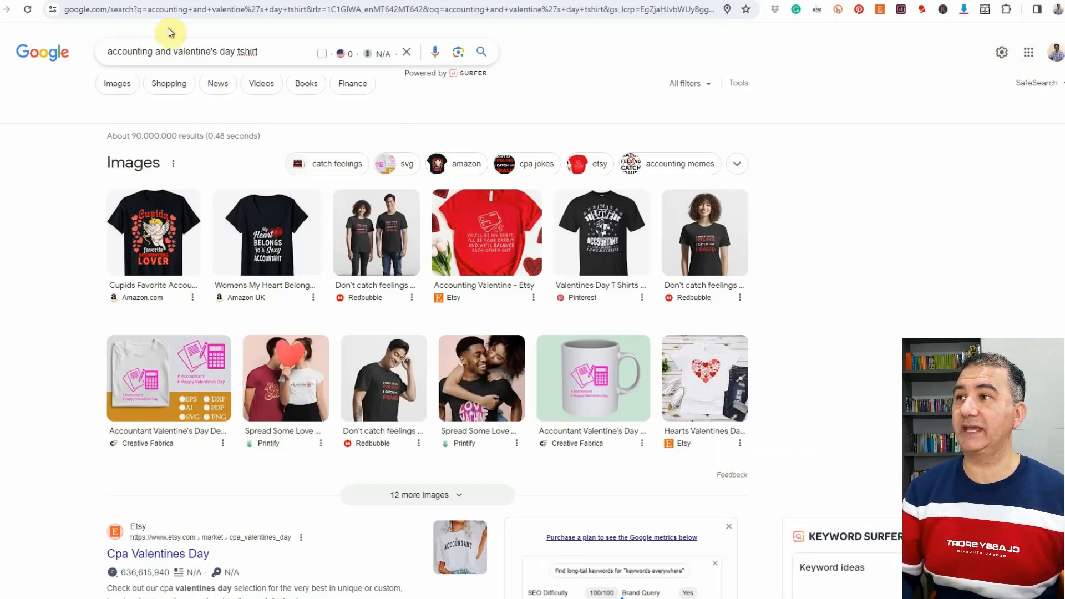
Preview the Cupids Favorite Accounting Lover and My Heart Belongs To An Accountant shirts in the image results.
drag(103, 52, 234, 47)
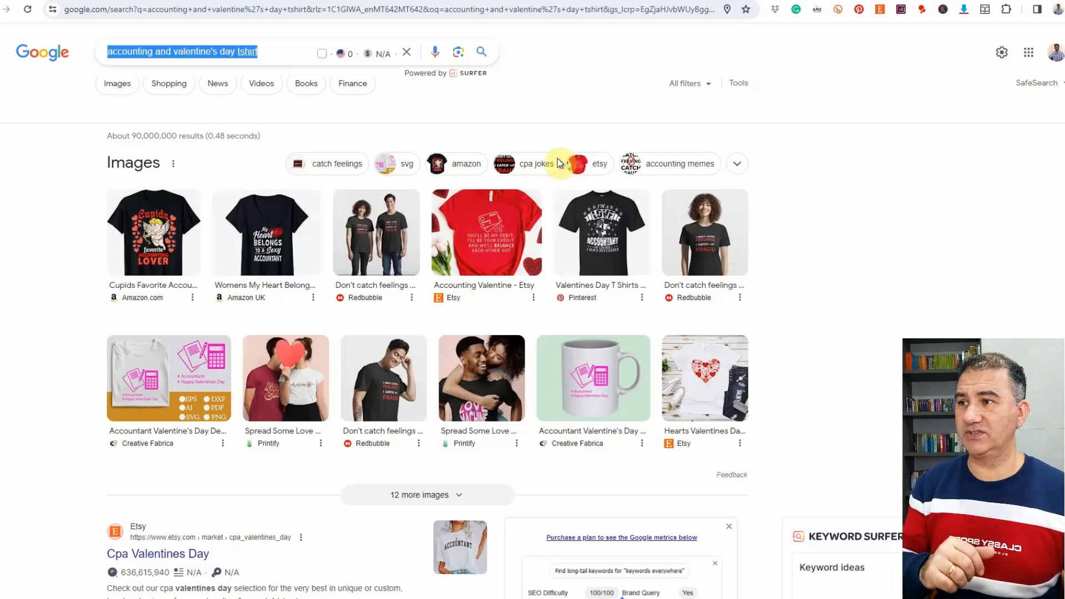
click(170, 242)
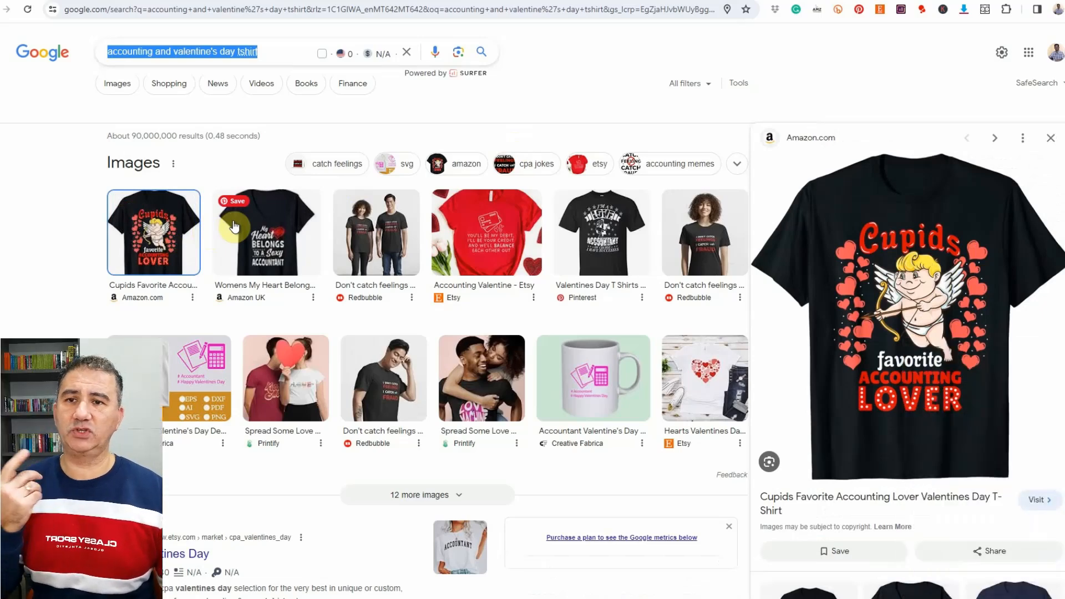
click(264, 261)
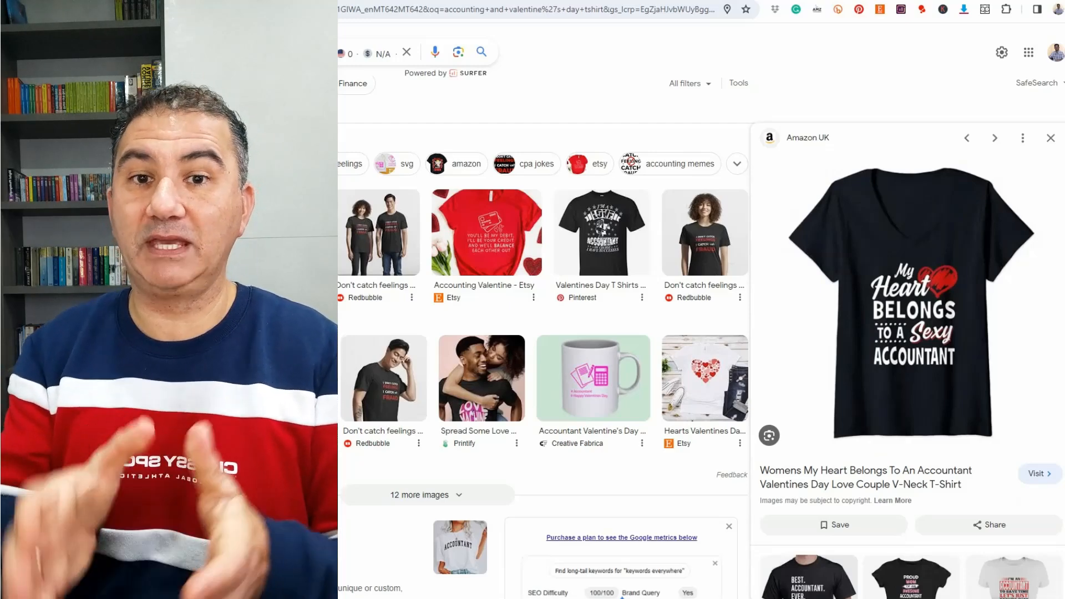
click(263, 261)
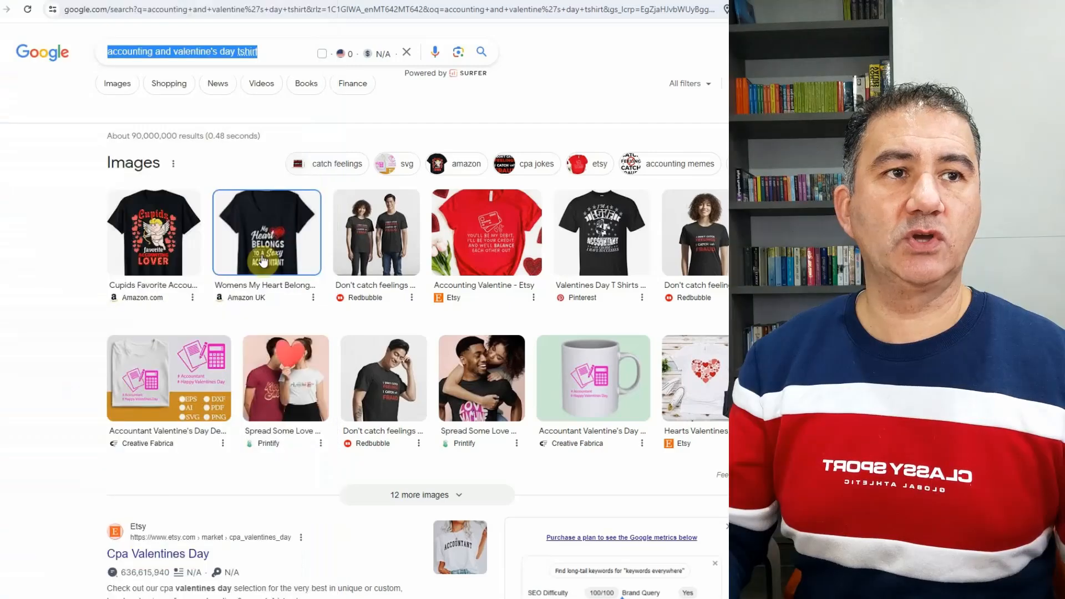
Switch to the ChatGPT screenshot and review the suggested Valentine's Day slogans with swappable occupations.
key(alt+Tab)
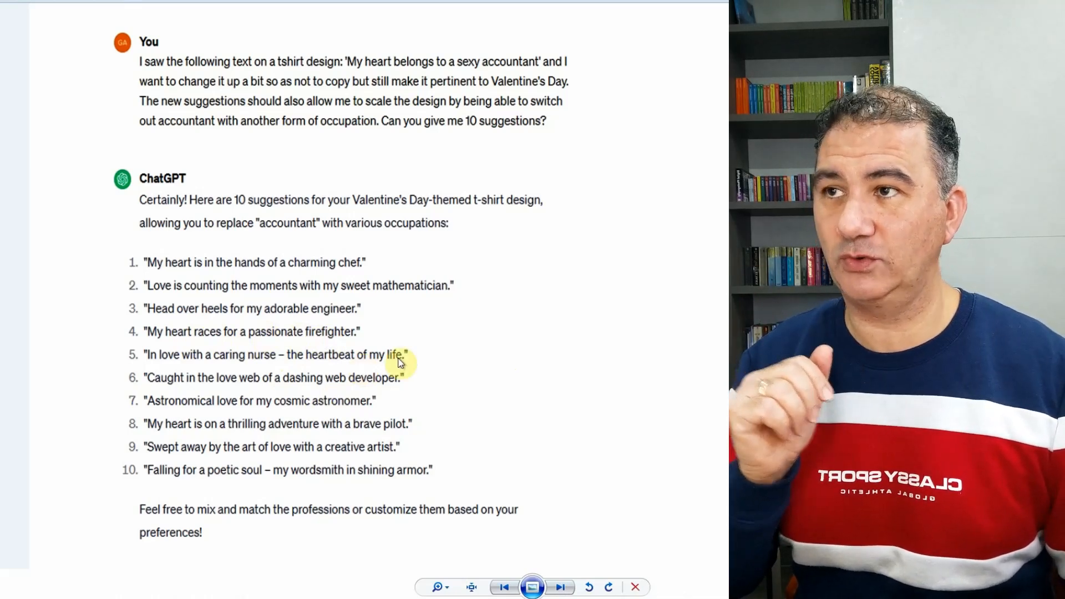
key(Right)
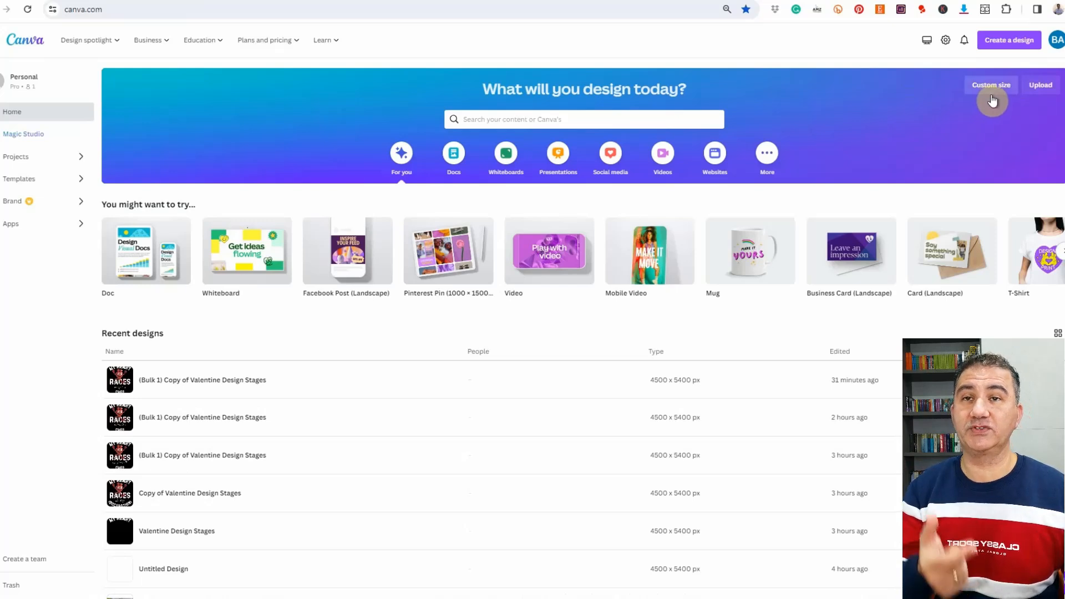
Check the custom size option in Canva, and inspect the text effects on the MY HEART heading in Valentine Design Stages.
click(988, 95)
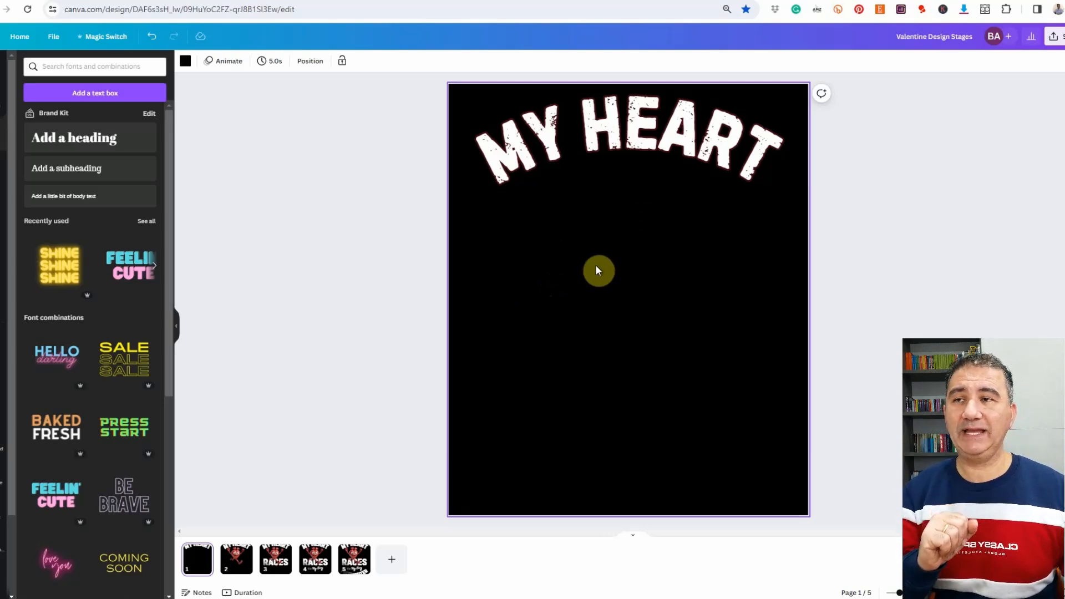
click(686, 150)
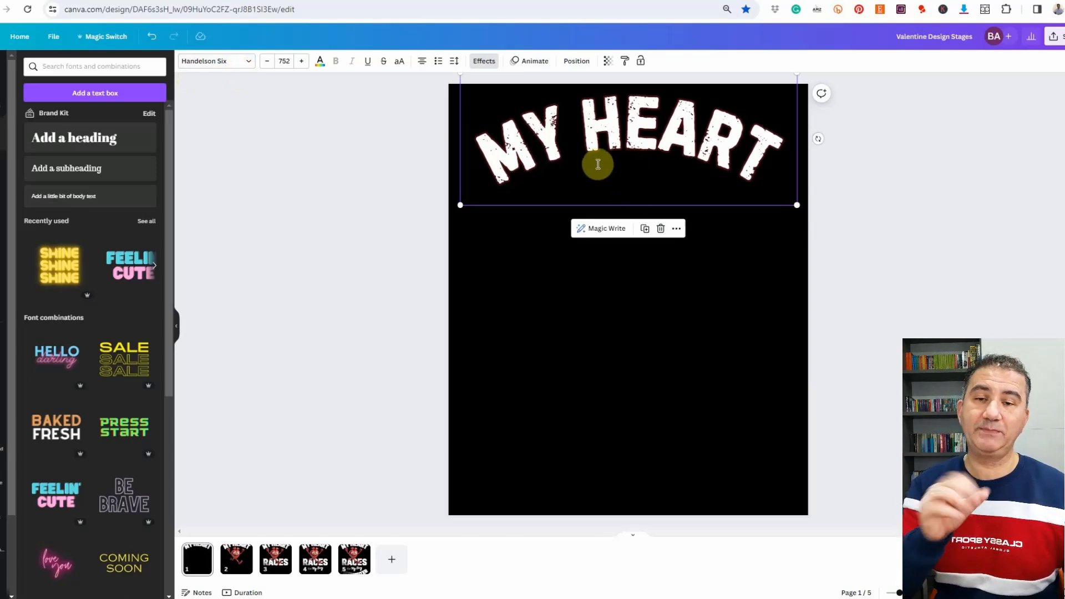
click(477, 63)
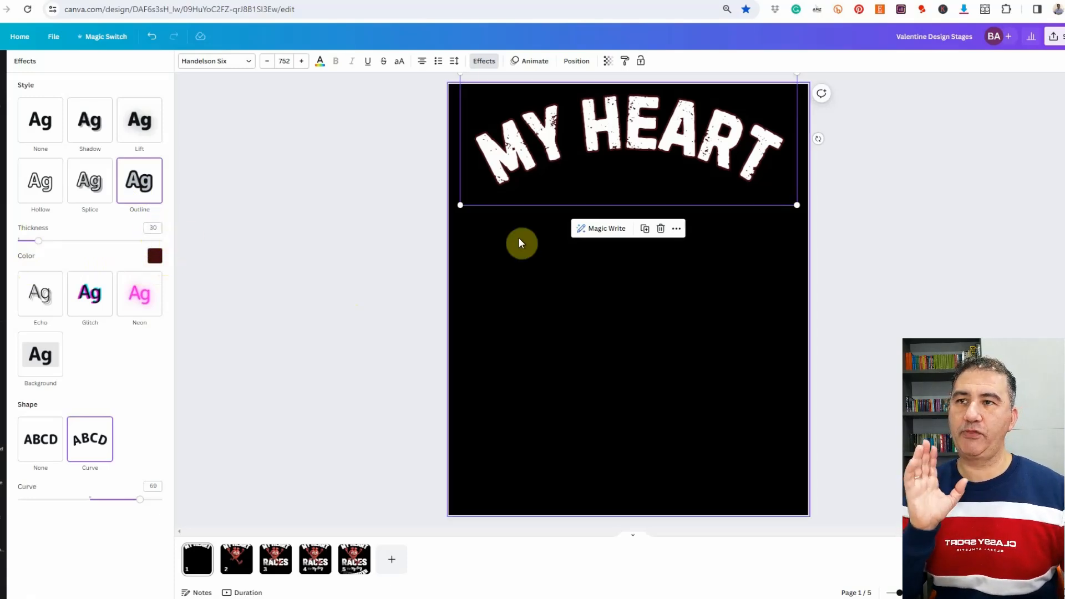
click(719, 309)
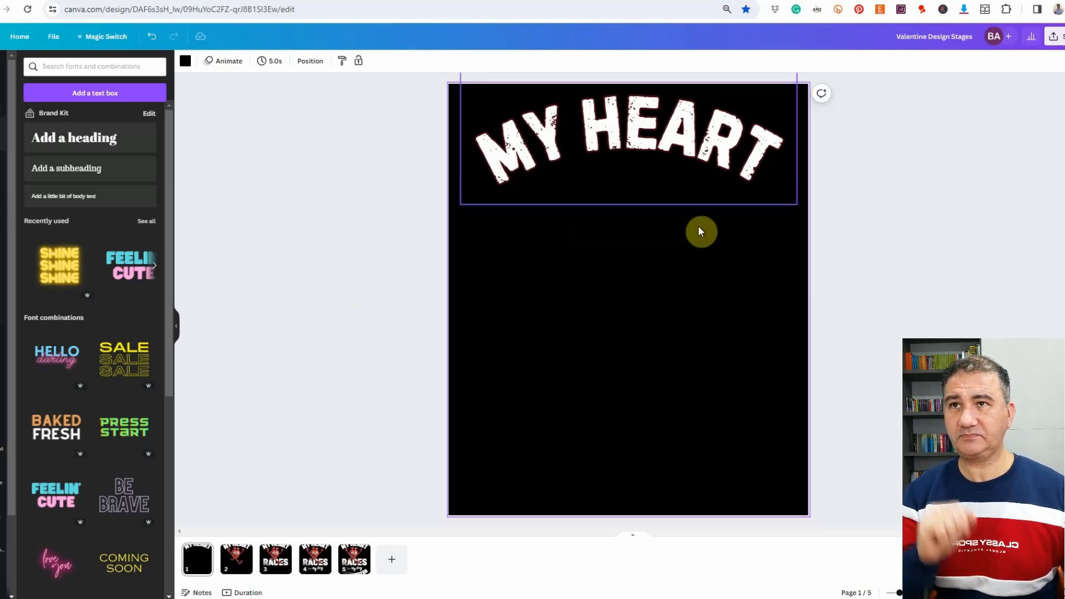
Switch to Leonardo.Ai and highlight the image prompt describing a Valentine's Day heart with feet and arms running.
click(752, 0)
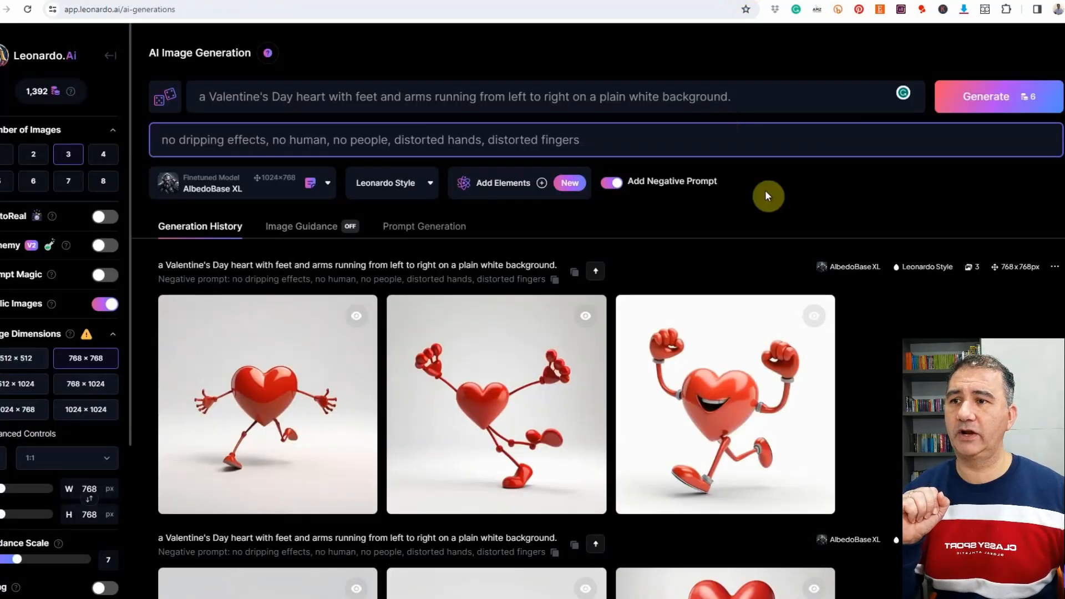
click(204, 96)
drag(204, 96, 744, 104)
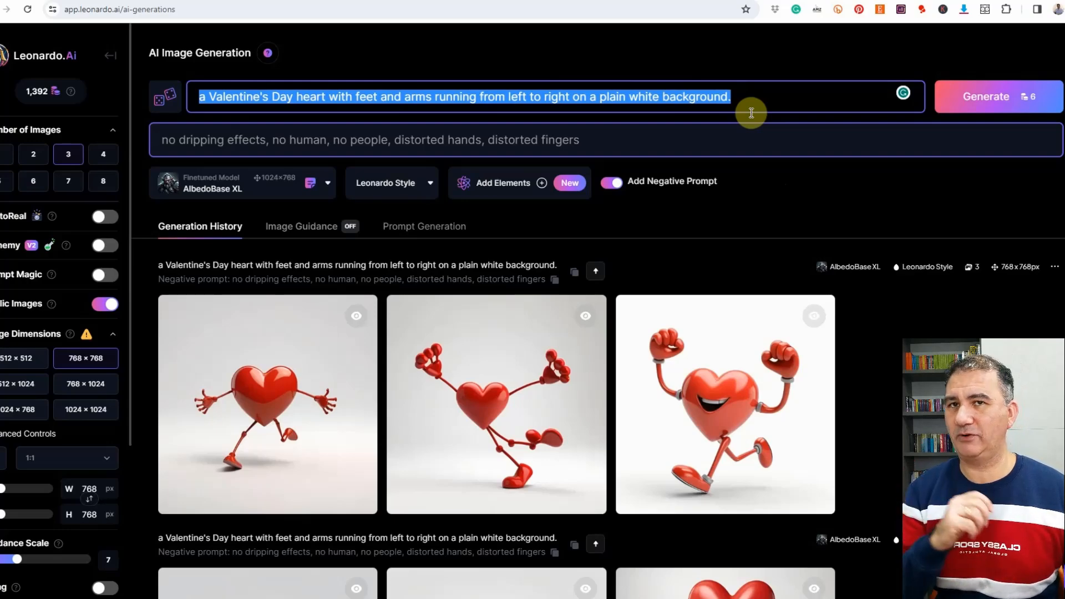
Look through the older images in the generation history, including those made from the marathon racer prompt.
scroll(1046, 95, down, 3)
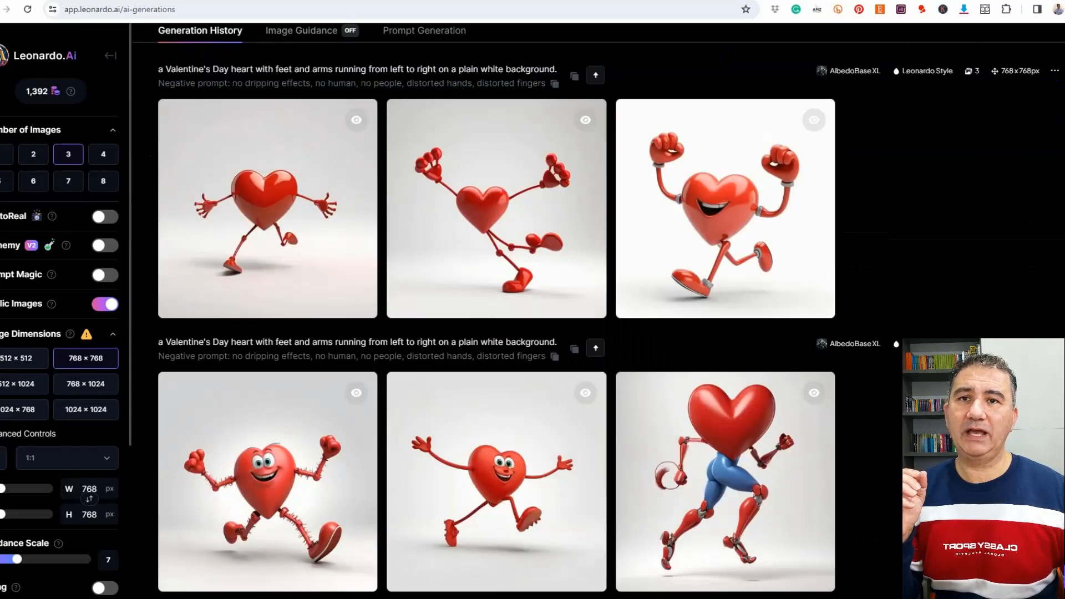
scroll(496, 310, down, 13)
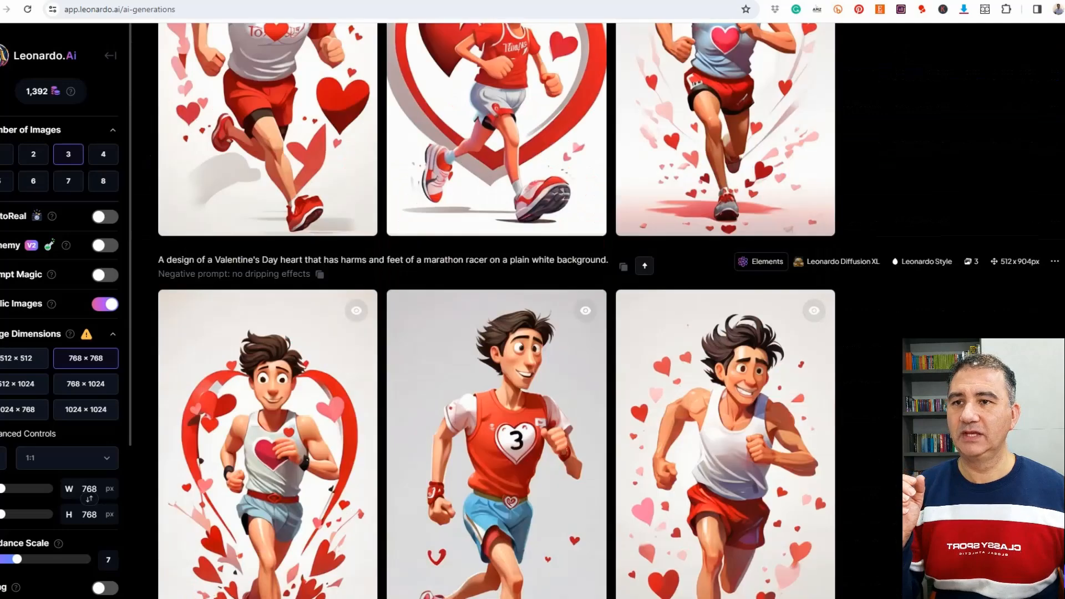
scroll(1056, 212, down, 2)
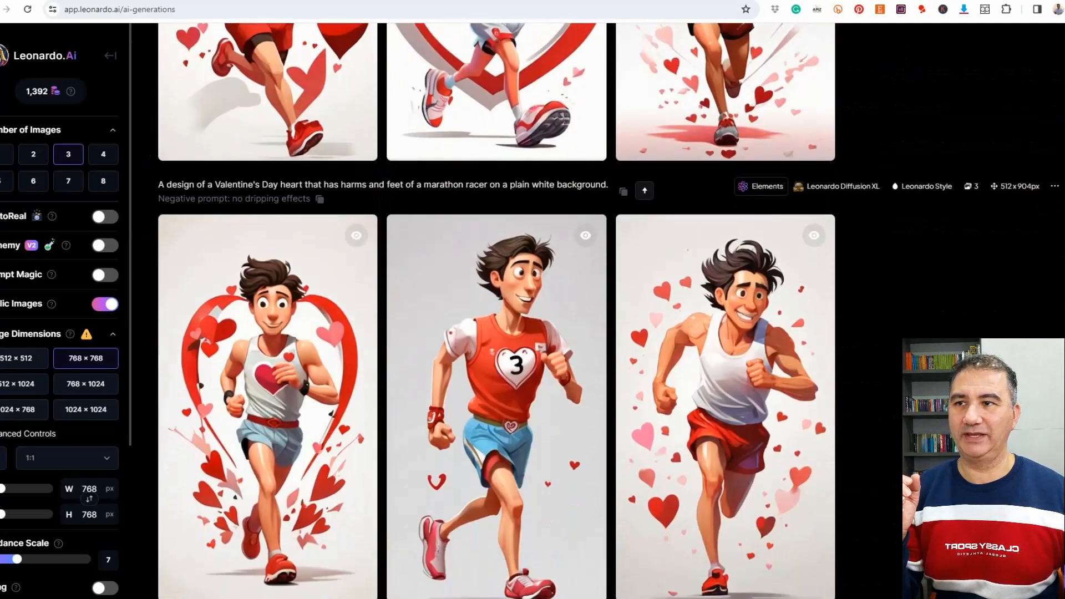
scroll(497, 310, up, 6)
scroll(994, 269, down, 6)
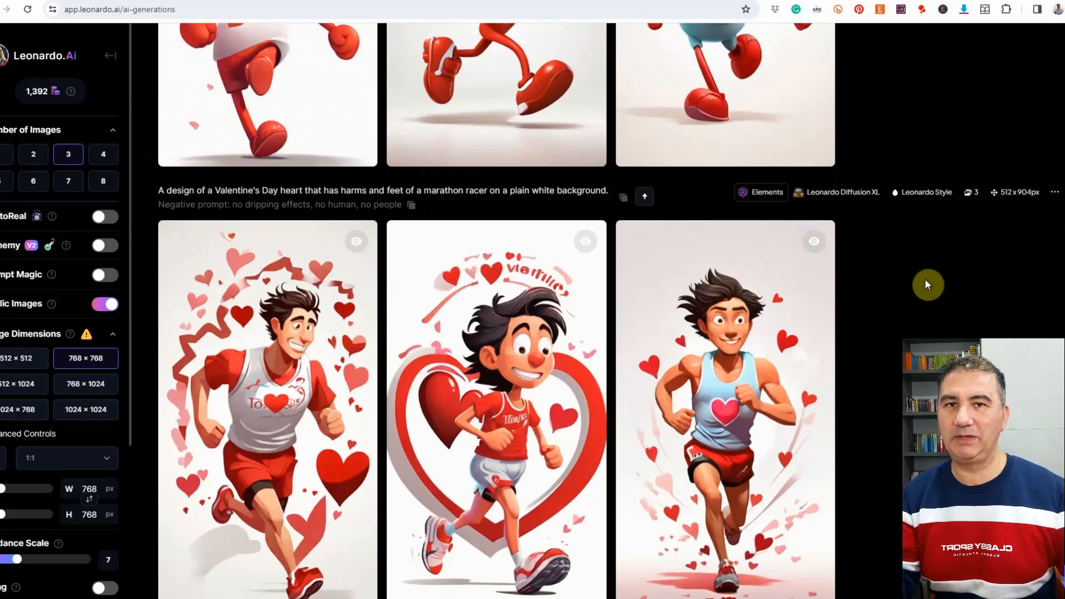
scroll(977, 336, up, 6)
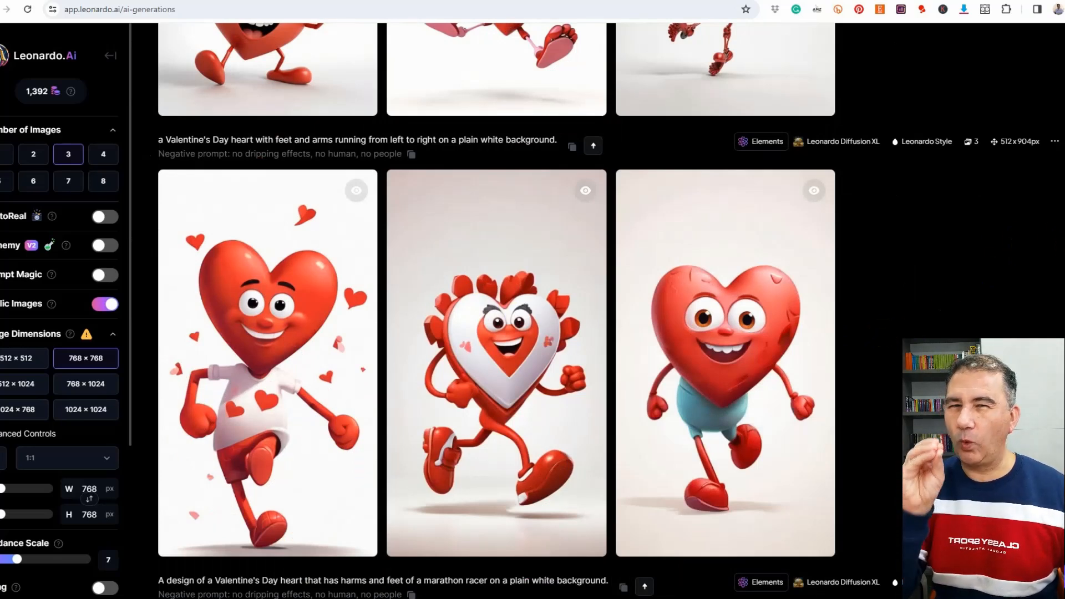
scroll(609, 311, up, 5)
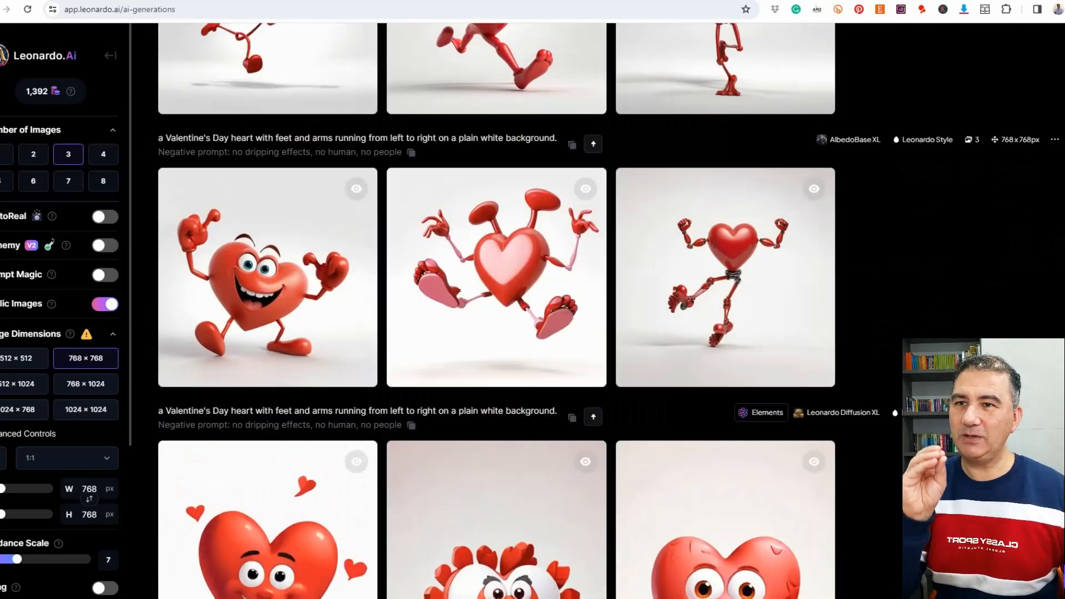
scroll(609, 311, up, 1)
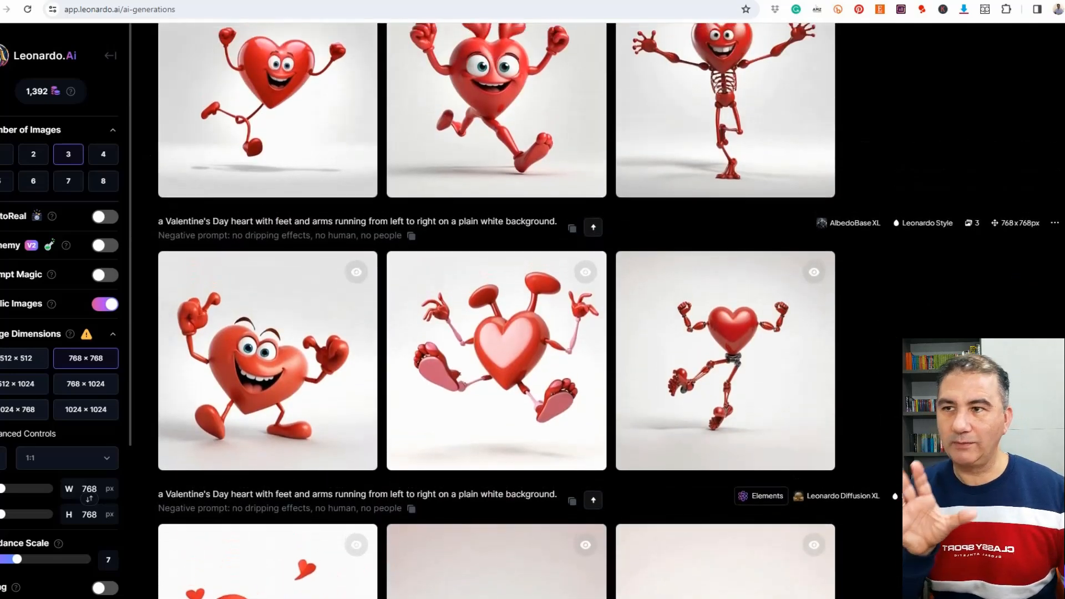
scroll(609, 311, up, 1)
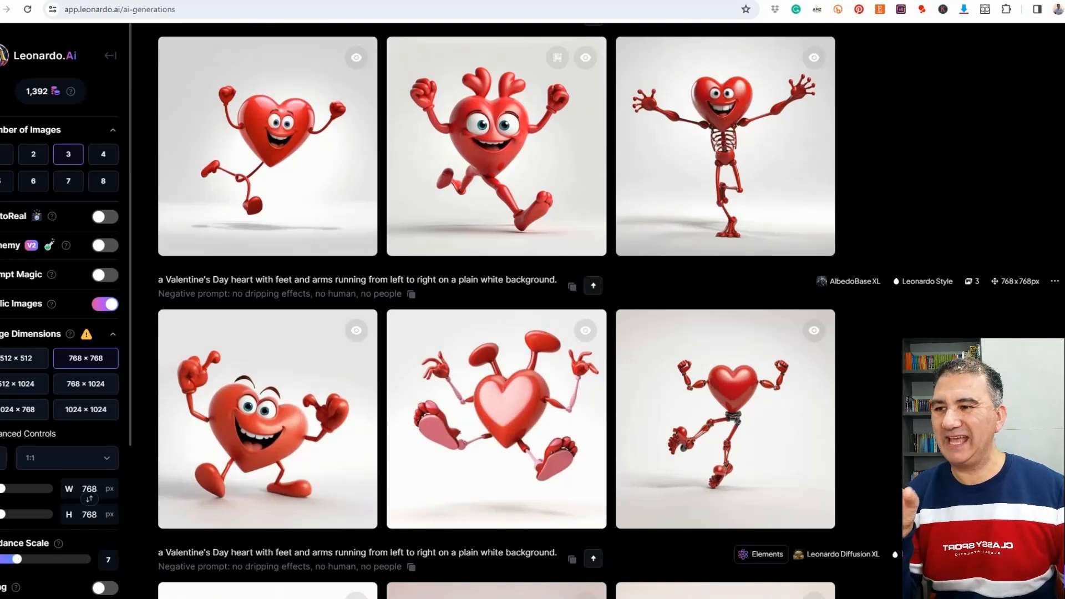
Compare the running heart characters in the recent AlbedoBase XL generations, checking their faces, hands and feet.
mouse_move(178, 458)
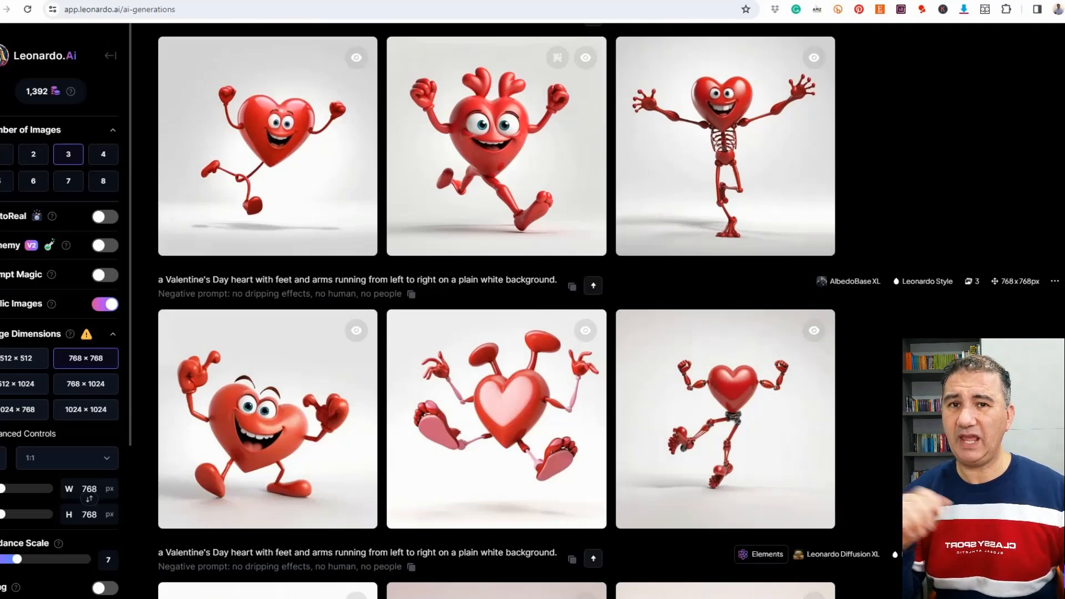
scroll(364, 209, up, 4)
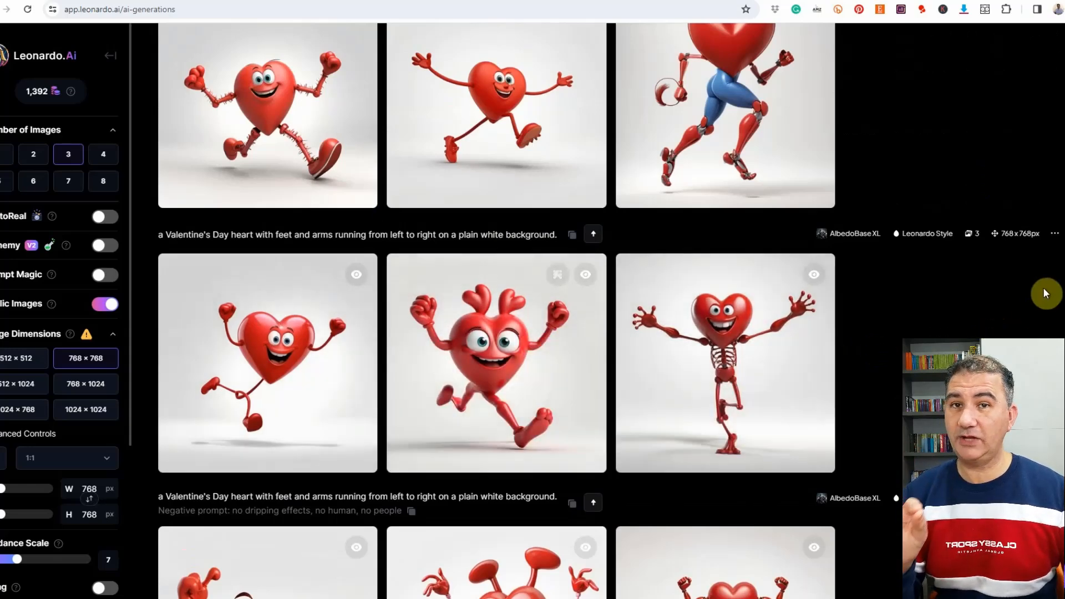
scroll(498, 311, up, 5)
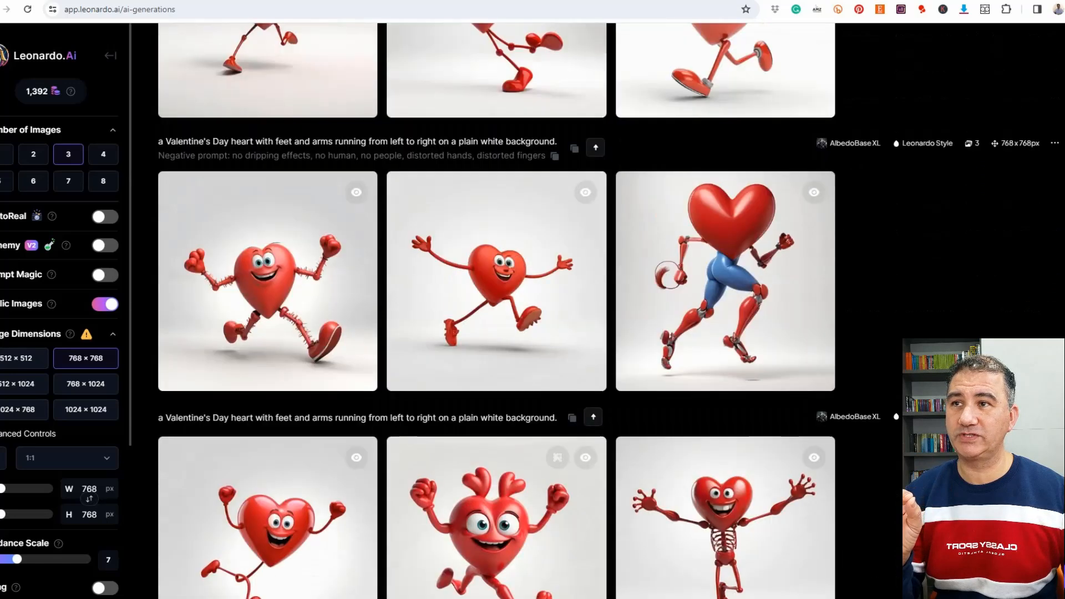
scroll(498, 311, up, 1)
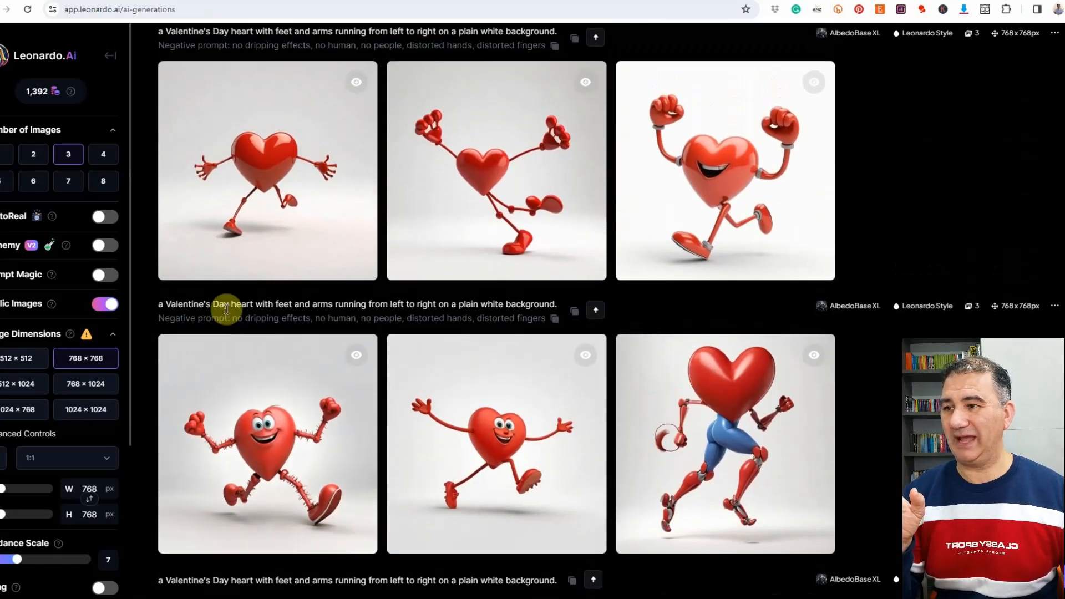
mouse_move(238, 465)
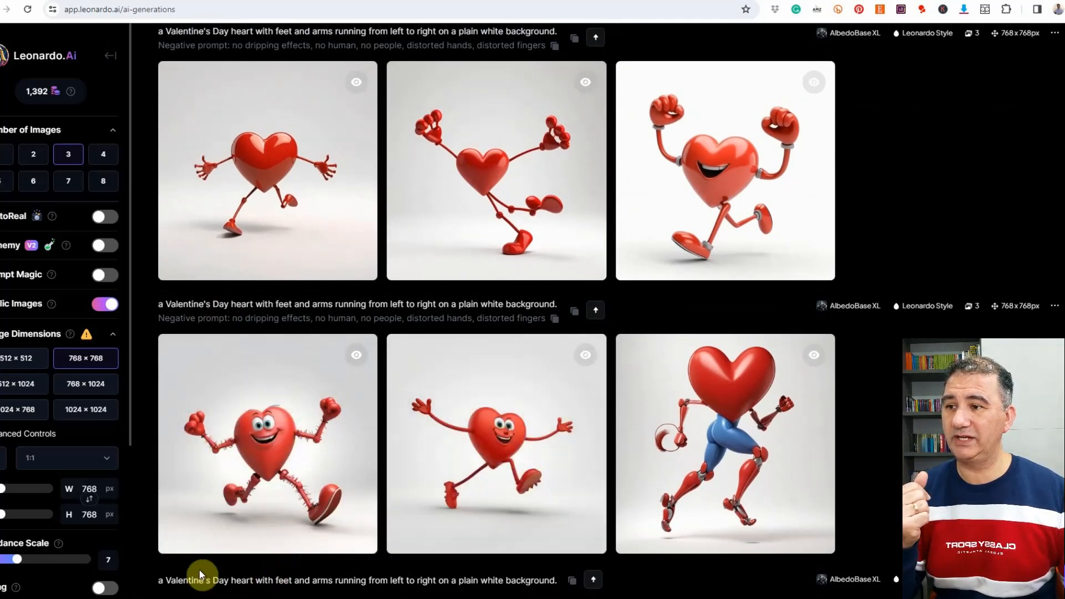
mouse_move(239, 526)
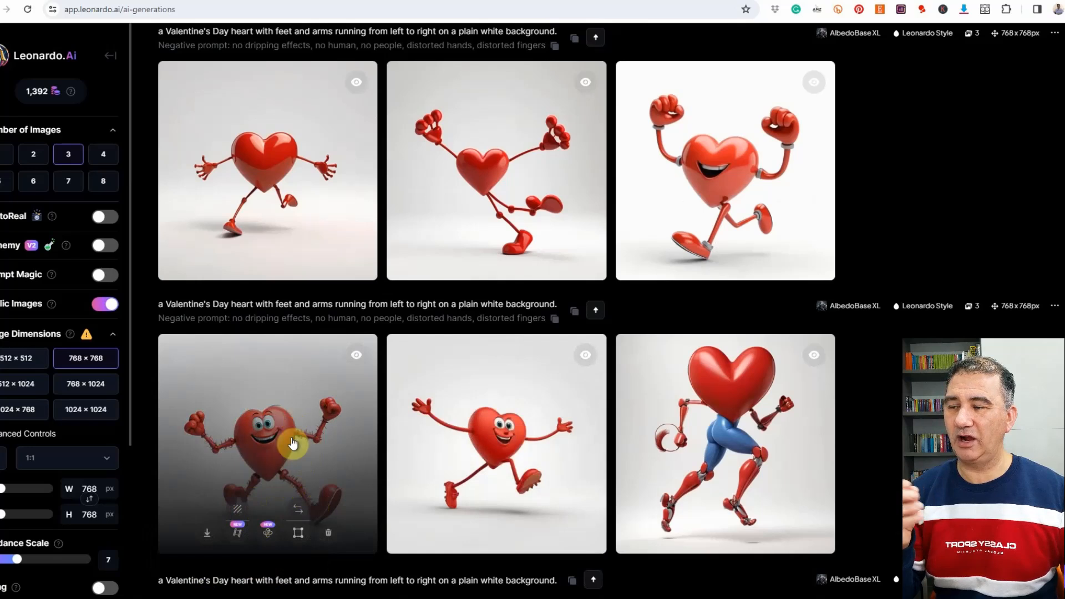
mouse_move(551, 507)
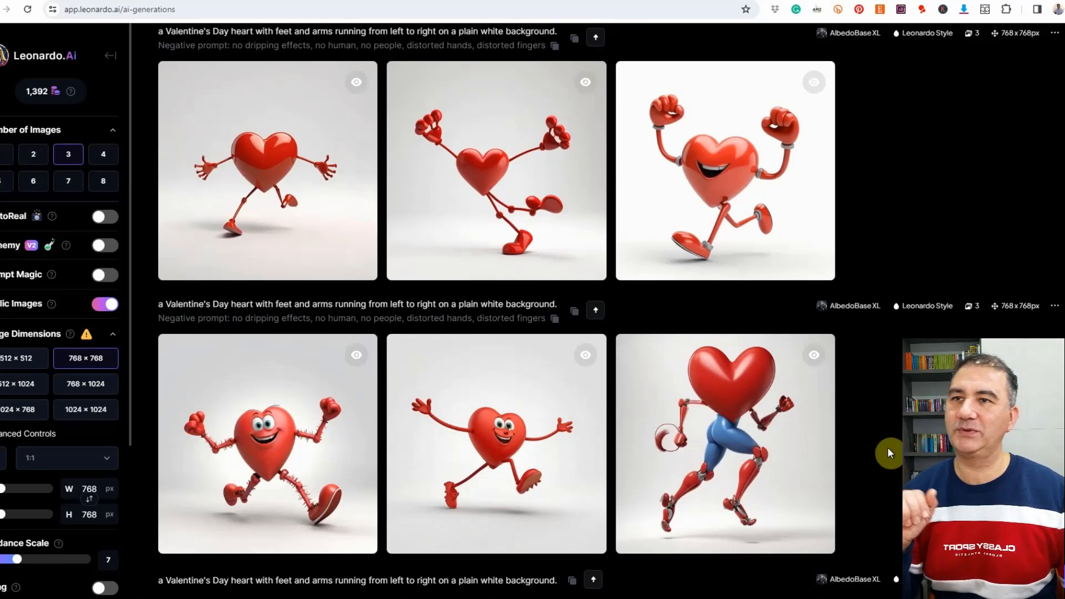
mouse_move(641, 125)
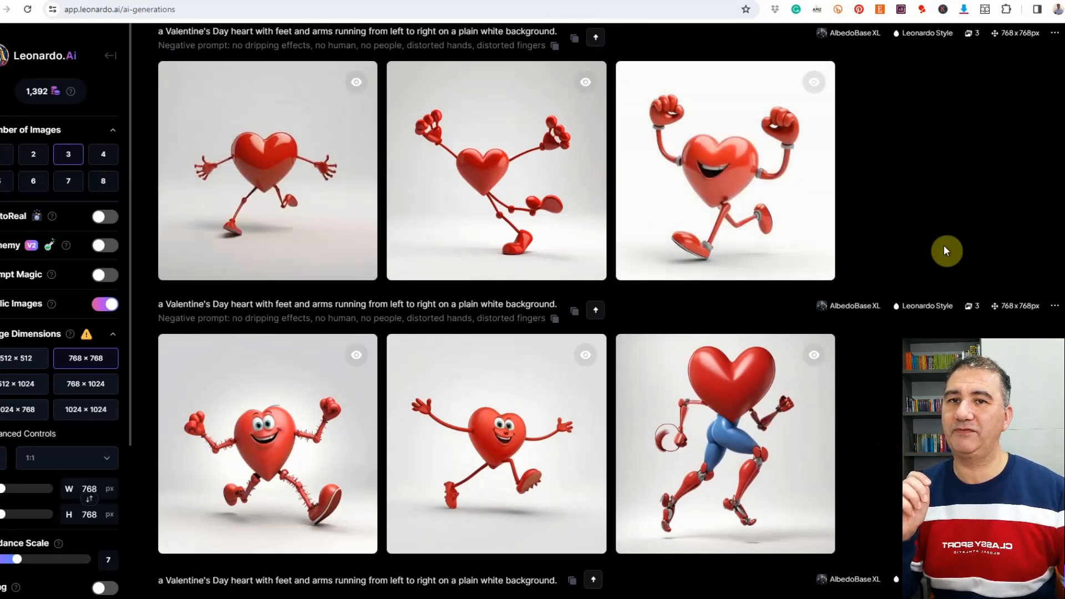
scroll(496, 333, down, 1)
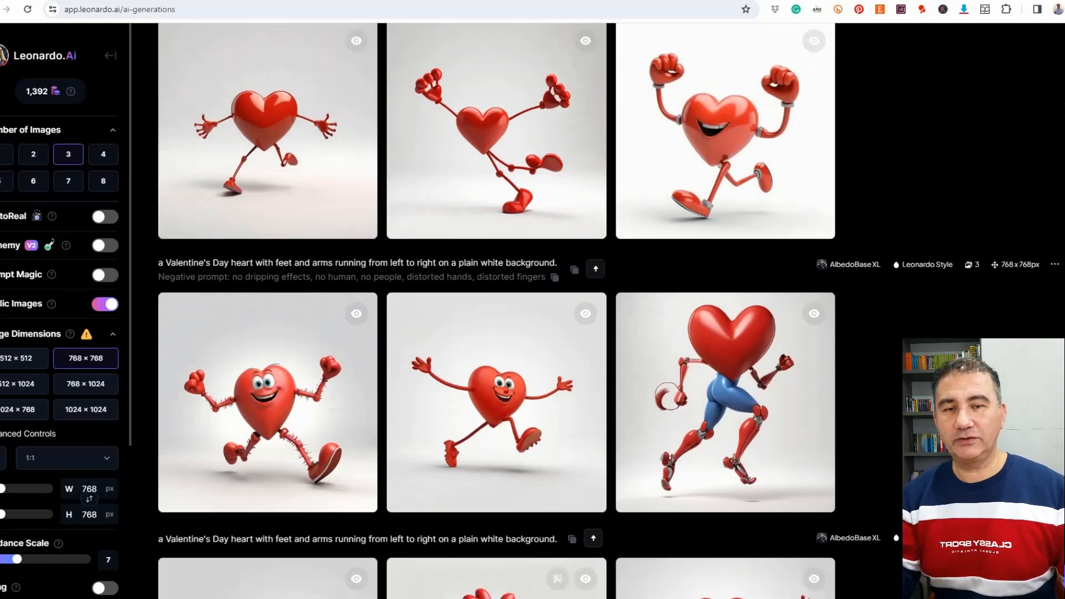
scroll(497, 333, down, 1)
scroll(497, 333, down, 5)
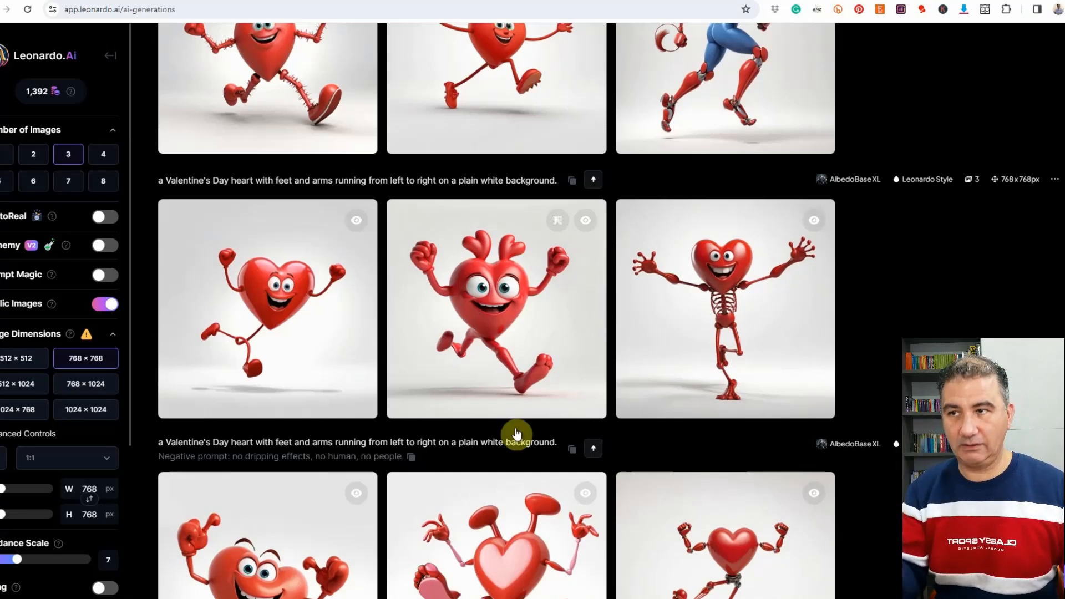
mouse_move(661, 395)
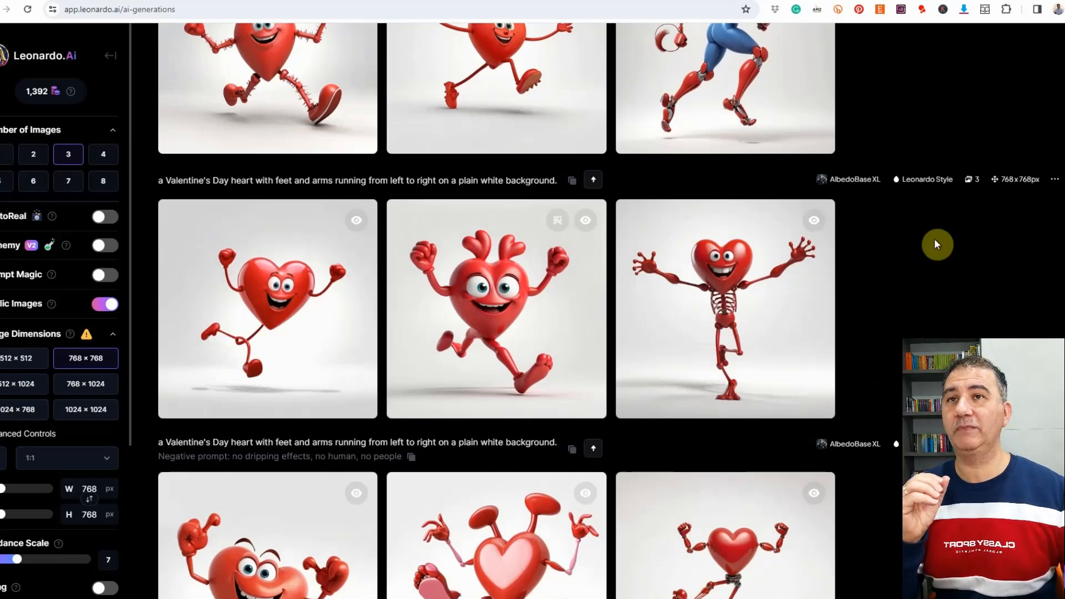
Switch to the Pixelcut Image Upscaler page and examine its image upload area.
click(911, 0)
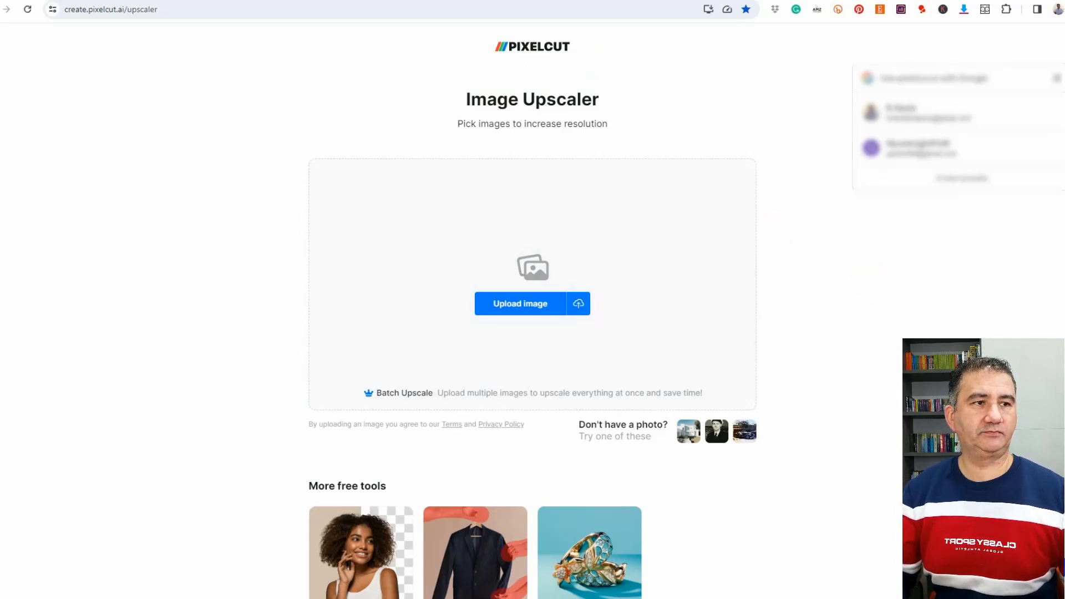
drag(638, 221, 561, 266)
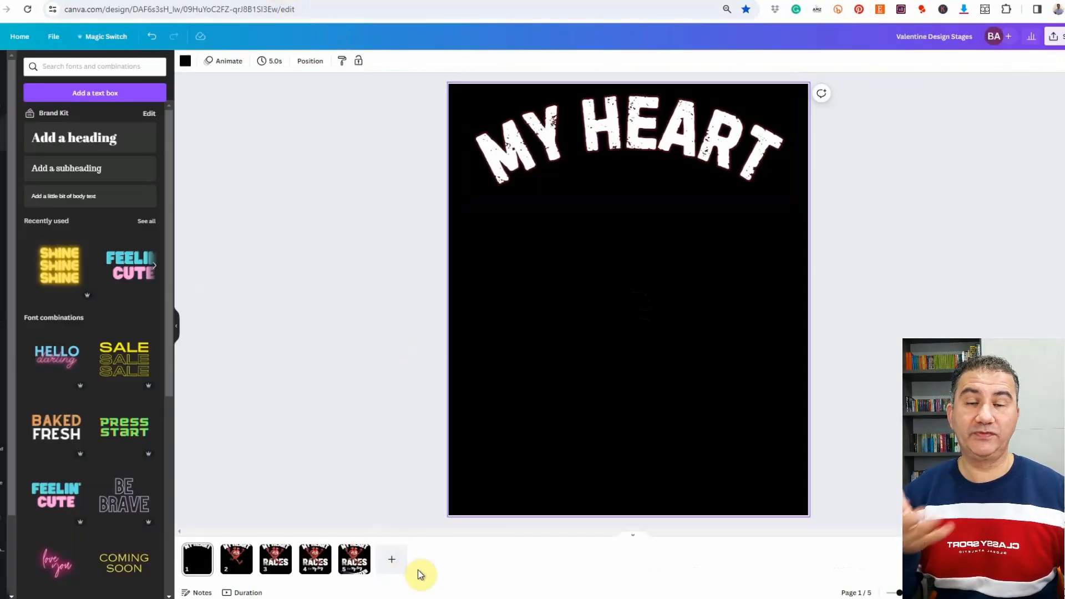
Add a blank sixth page to the design and place the uploaded running heart image on it.
click(391, 560)
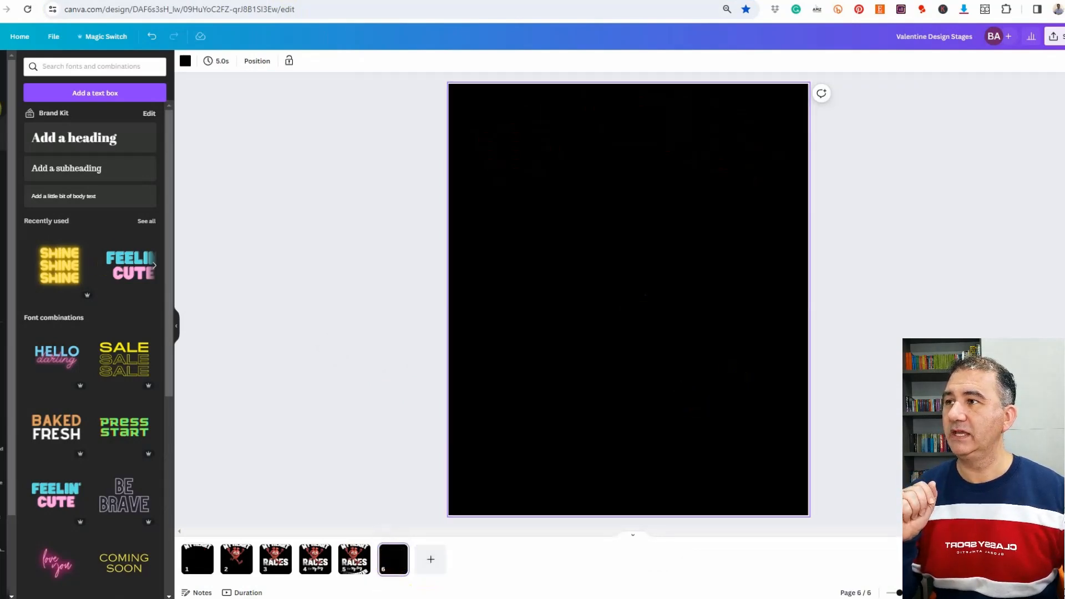
click(2, 109)
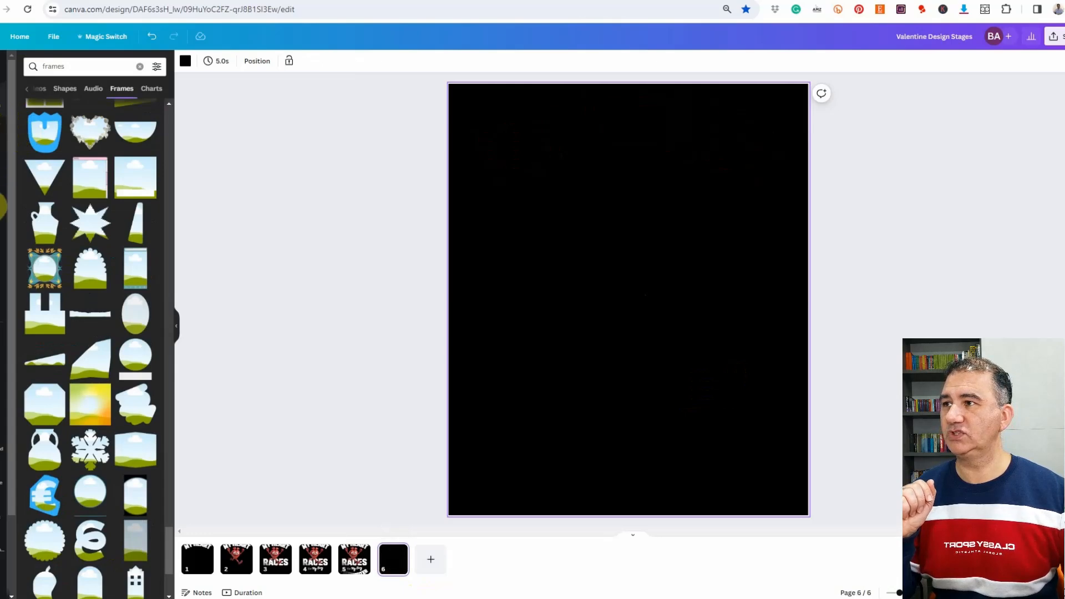
click(2, 205)
drag(46, 183, 517, 189)
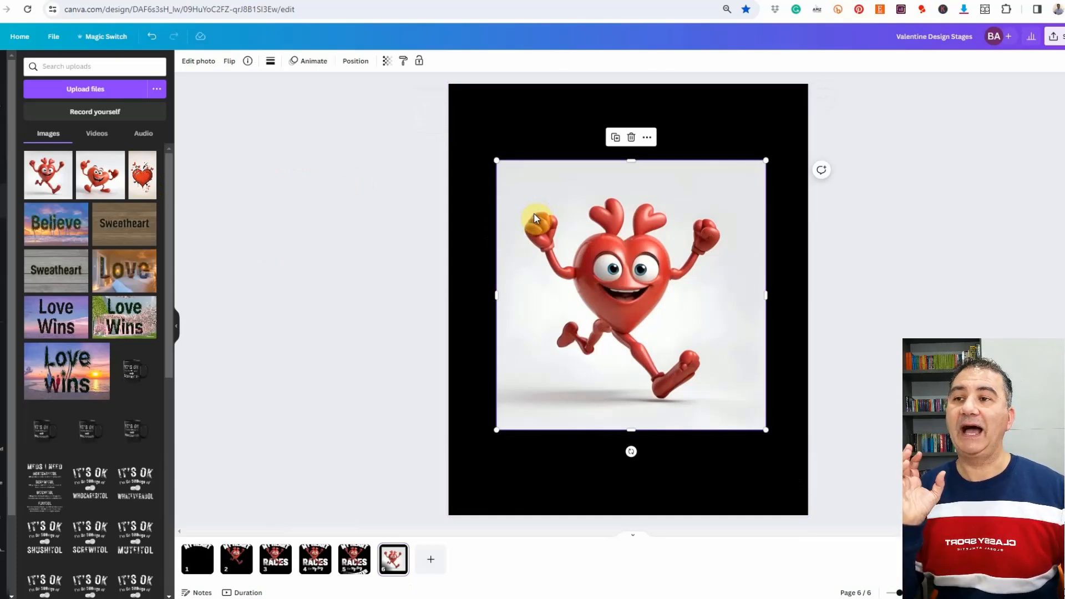
Try the BG Remover on the running heart image, and undo the additions including the sixth page.
click(200, 63)
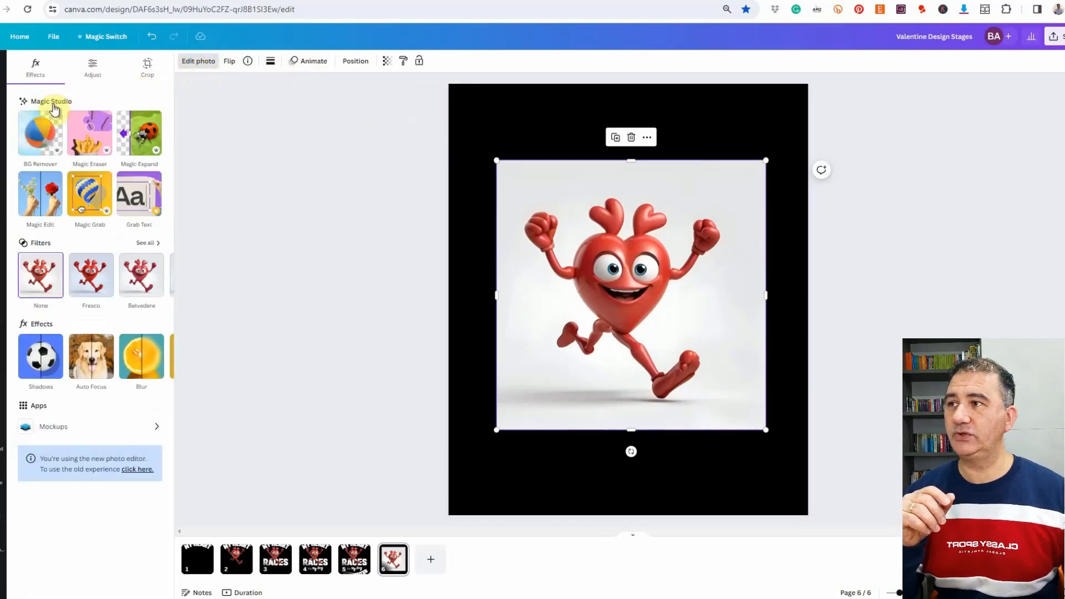
click(35, 135)
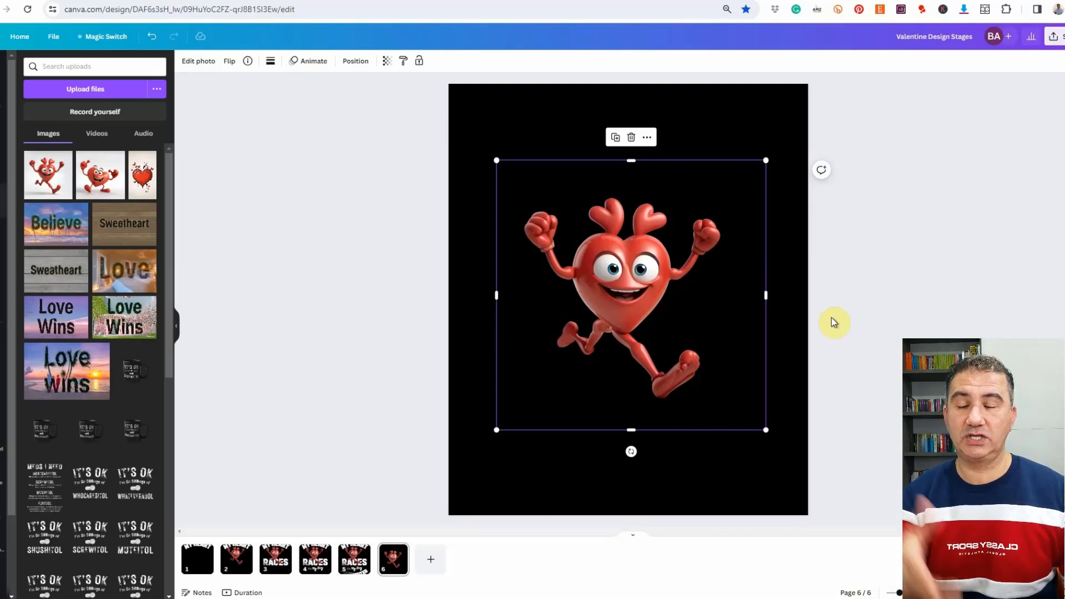
key(ctrl+z)
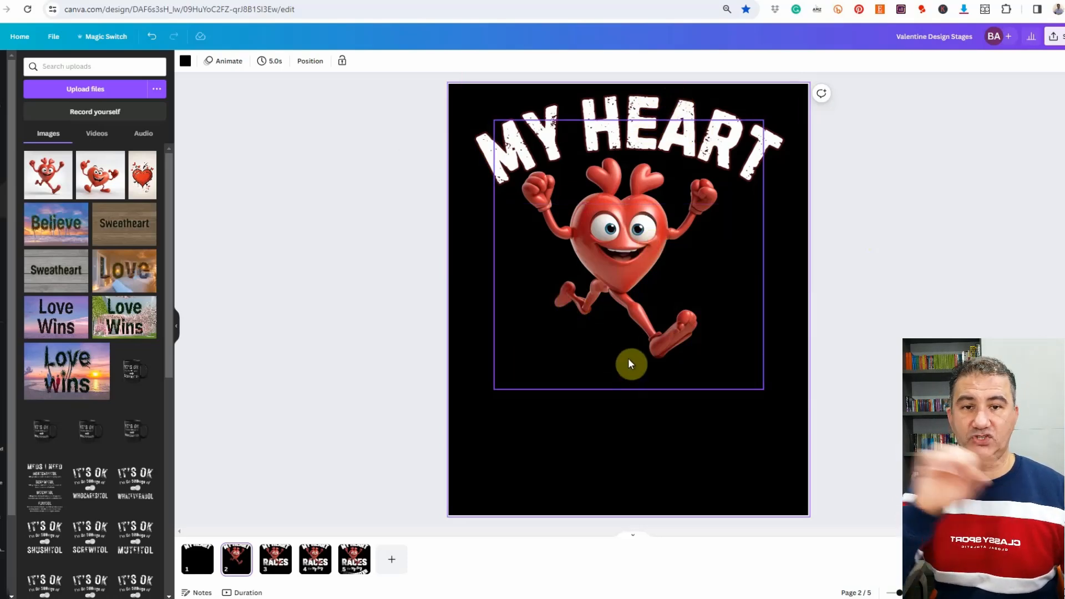
Review design stage pages 3 to 5, which add the RACES, For My Sexy and occupation text.
click(271, 566)
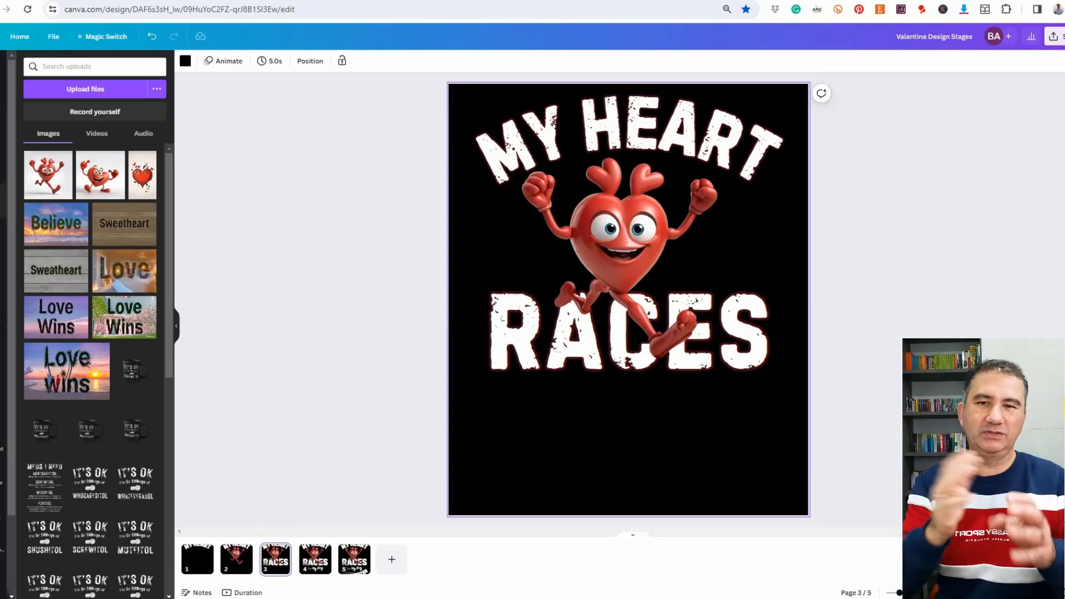
click(314, 561)
click(664, 407)
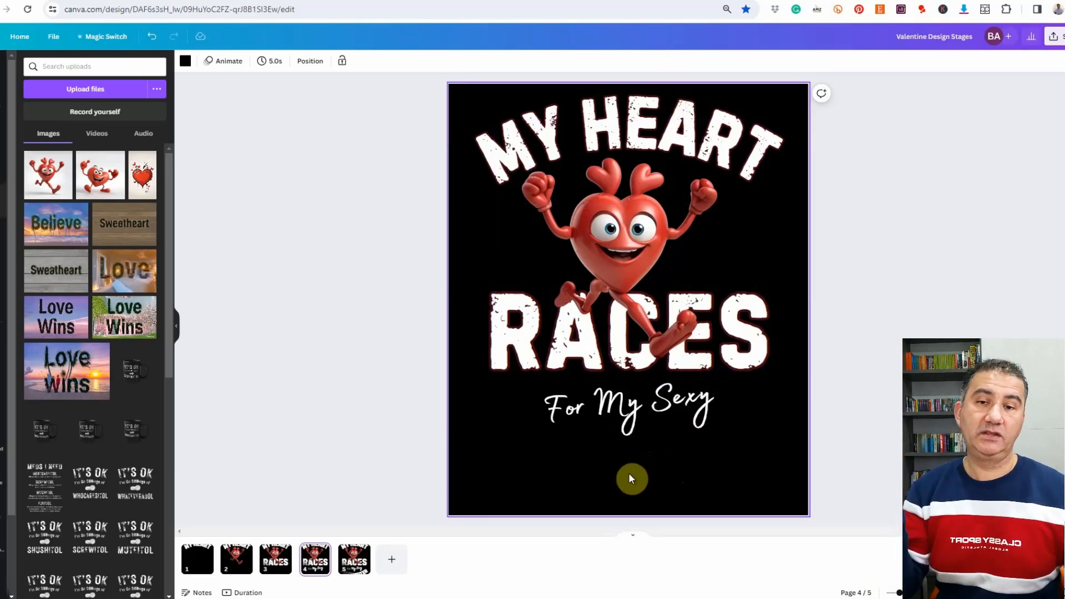
click(354, 560)
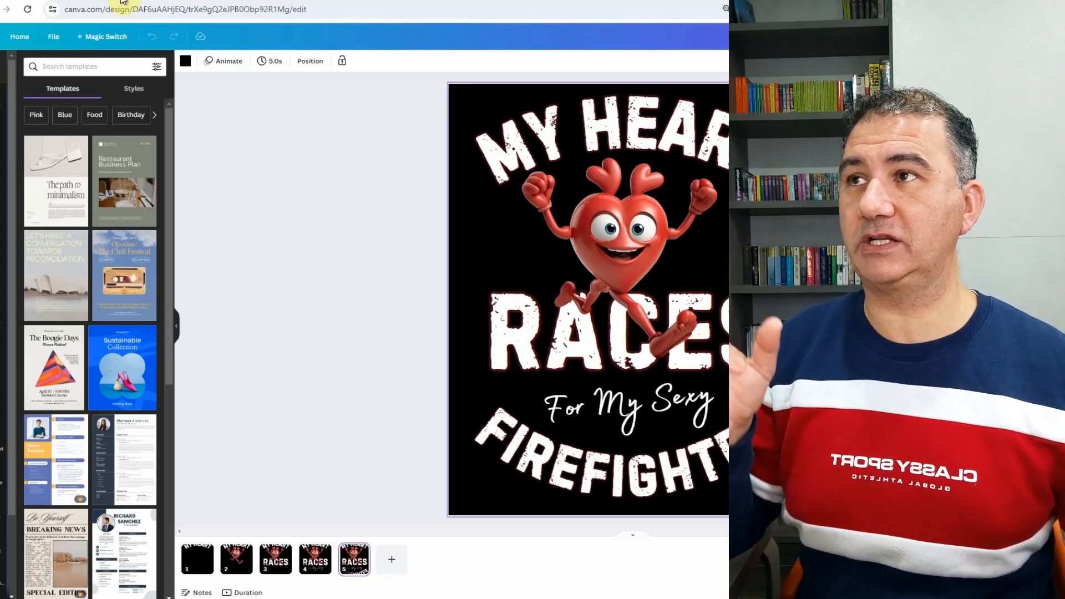
Delete pages 1 to 4 from the copied design, keeping only the complete FIREFIGHTER page.
click(161, 0)
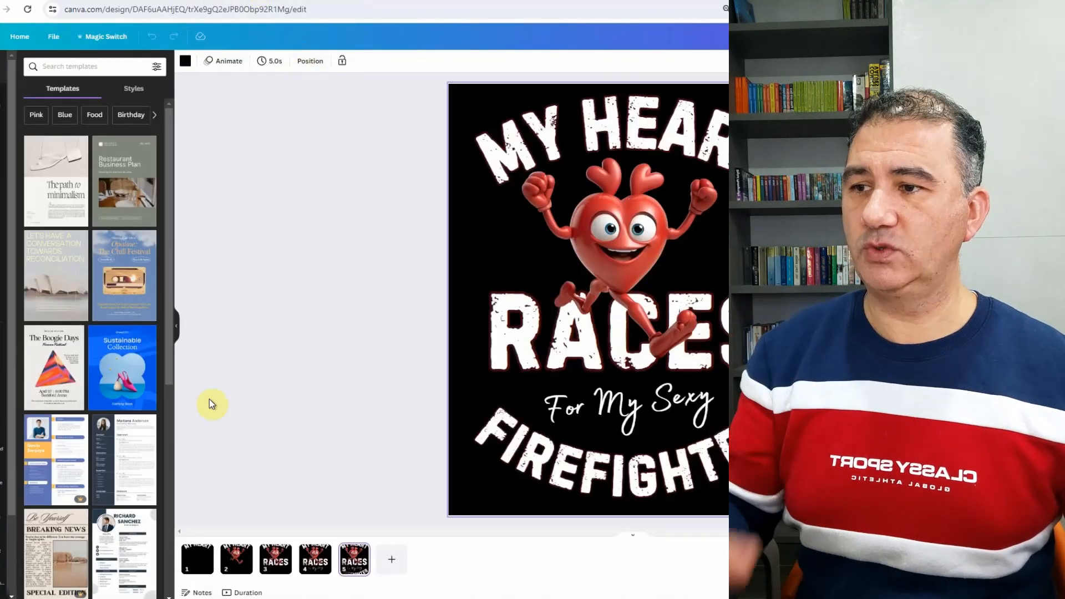
click(197, 560)
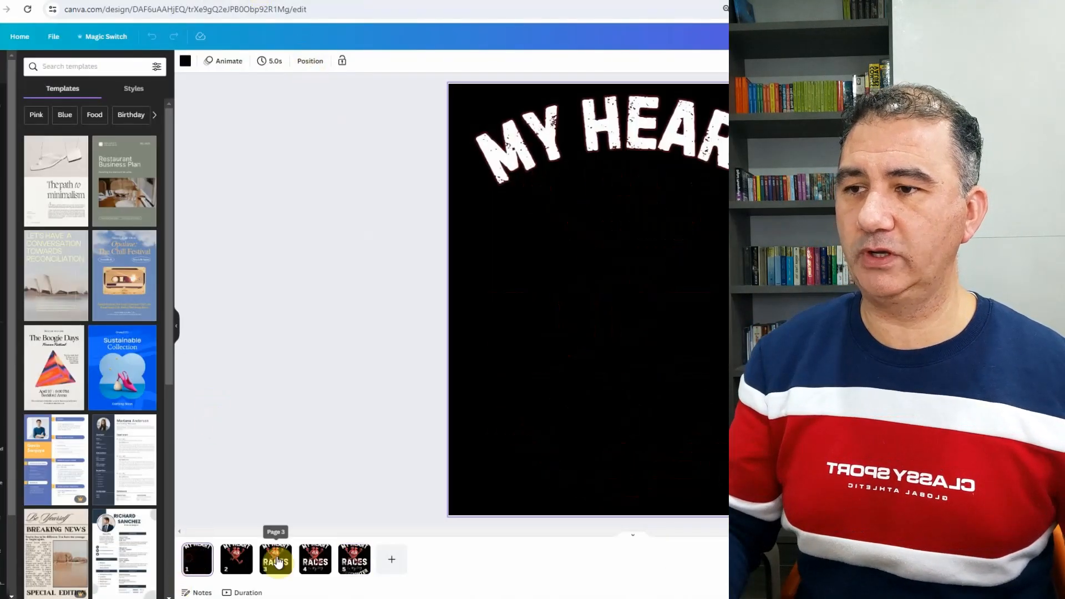
shift+click(311, 563)
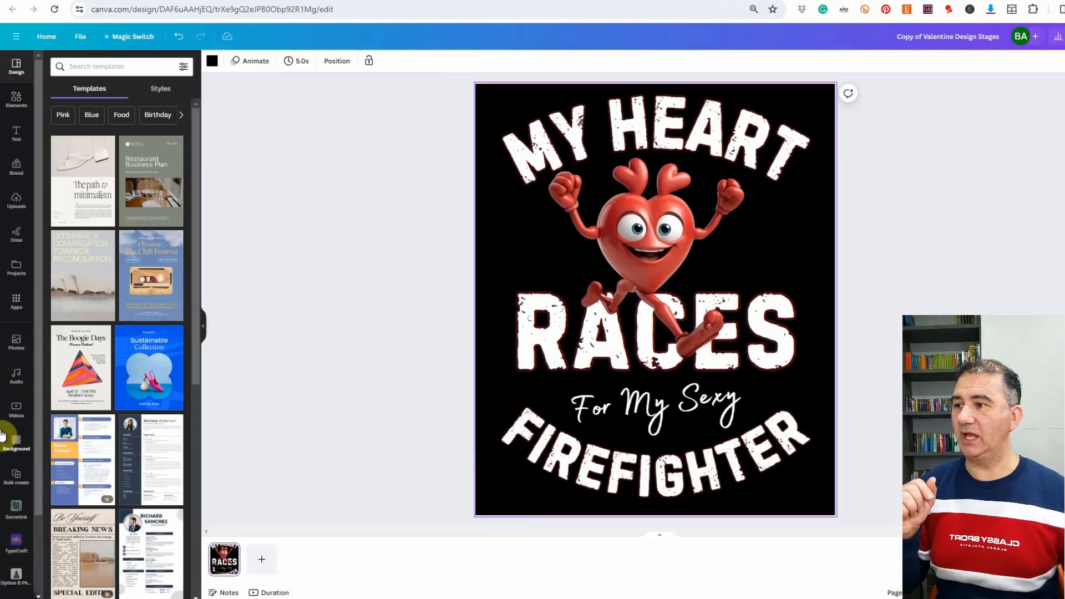
Search the Canva apps for "bulk create".
click(16, 312)
click(87, 65)
text(bulk)
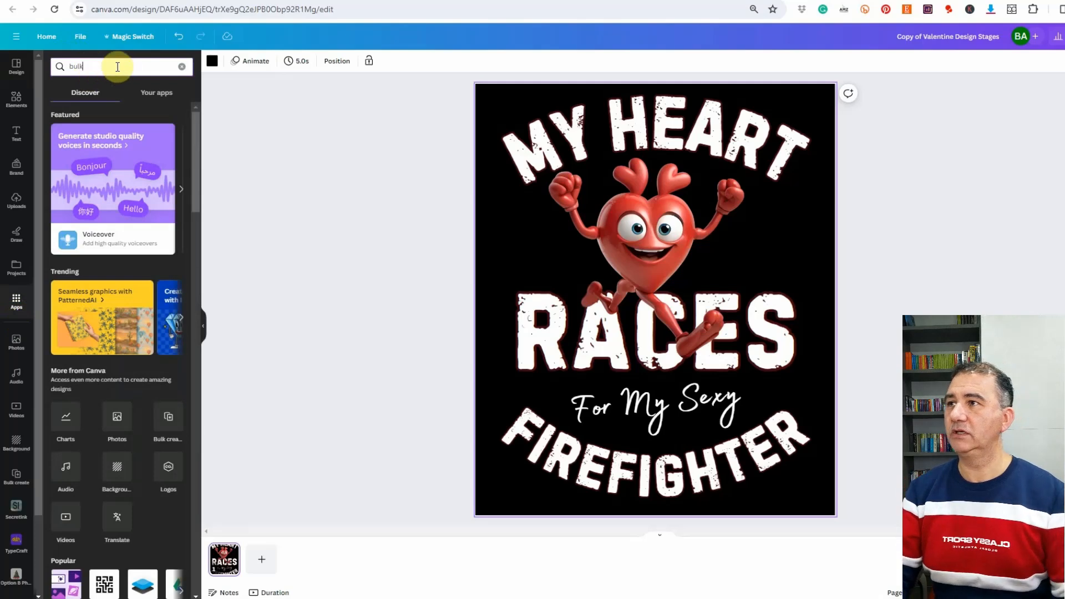
key(BackSpace)
key(BackSpace)
text(l)
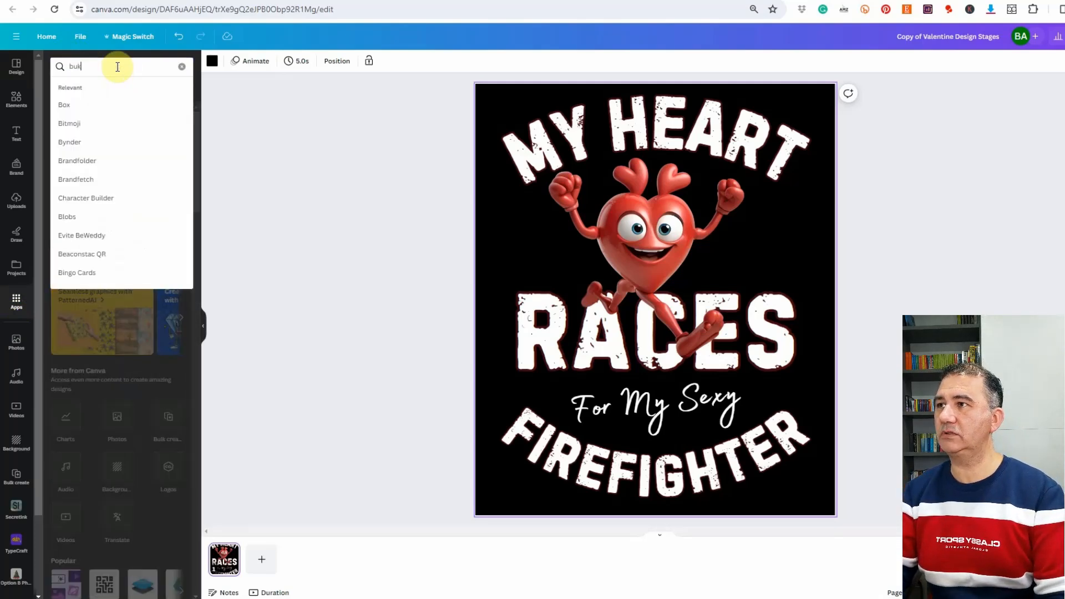
text(k create)
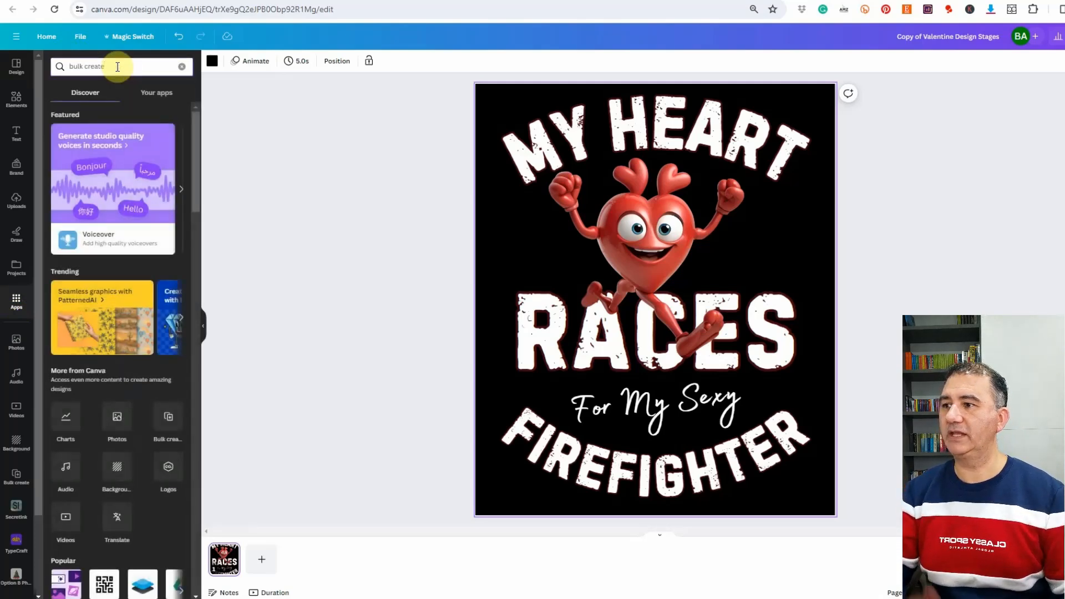
key(Return)
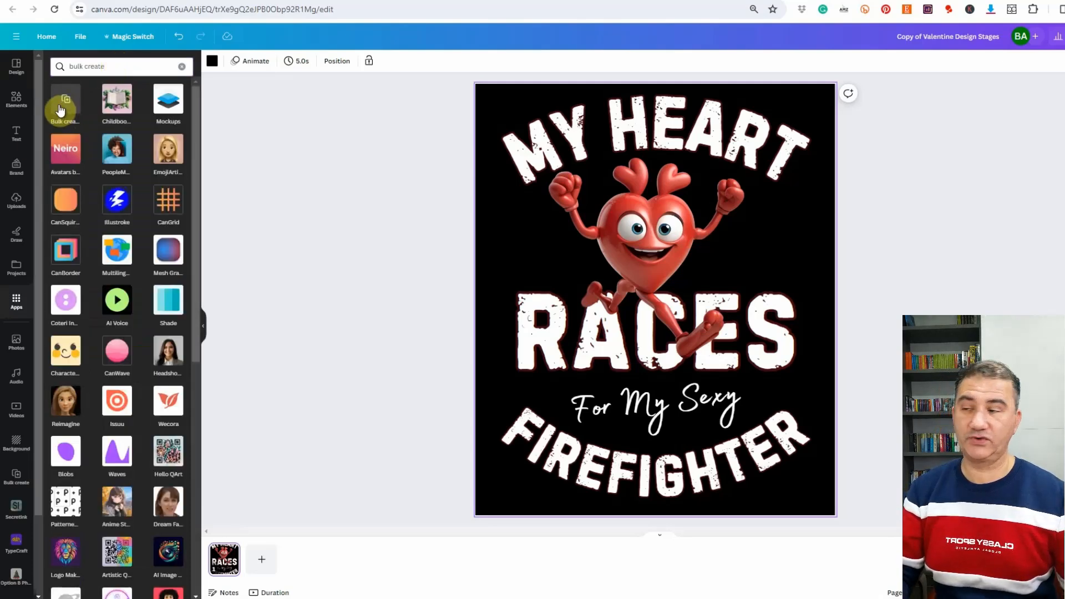
Open manual data entry in Bulk create and clear the sample name and email table.
click(17, 475)
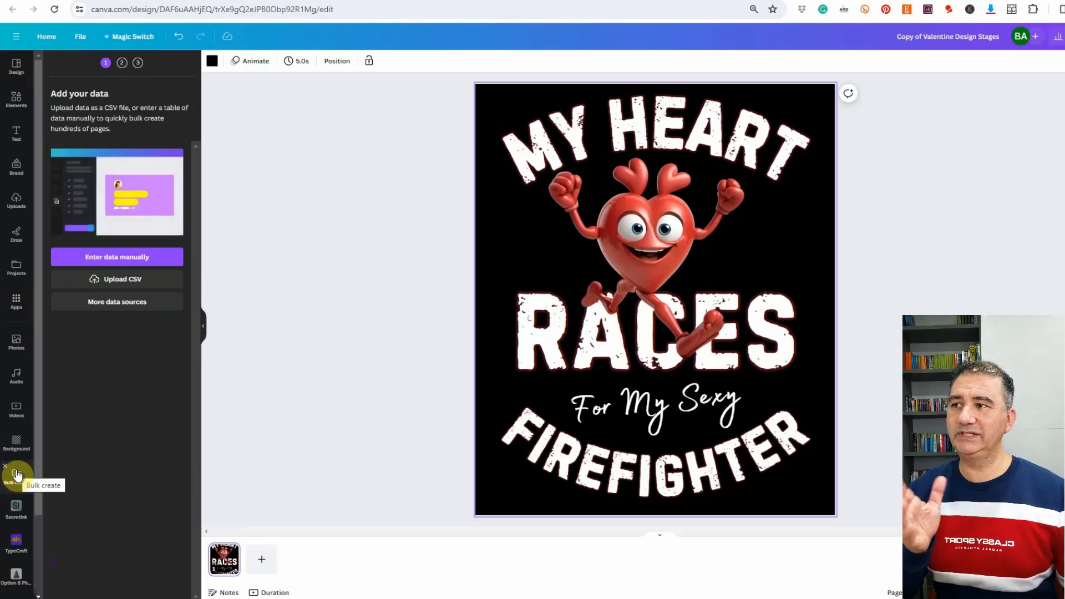
click(116, 256)
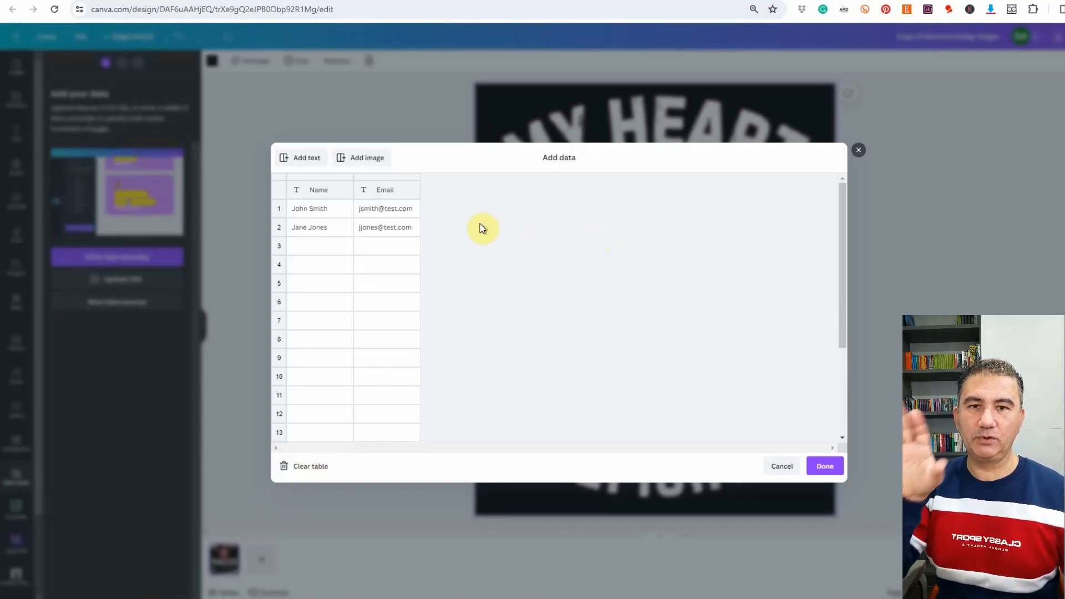
click(305, 467)
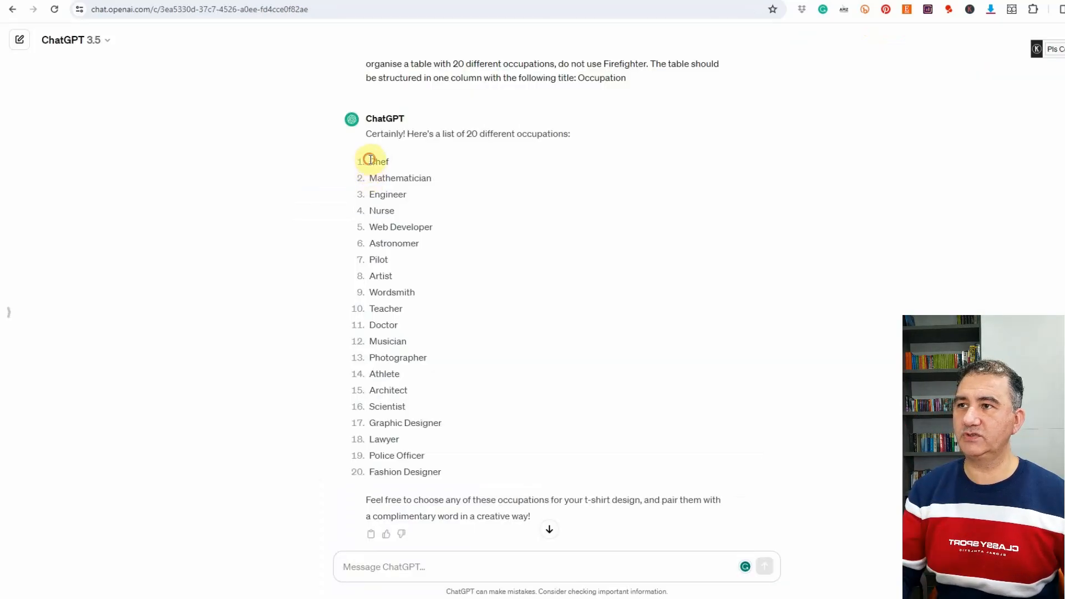
Switch to ChatGPT and copy the full list of 20 occupations from Chef to Fashion Designer.
drag(368, 161, 418, 230)
drag(480, 383, 526, 472)
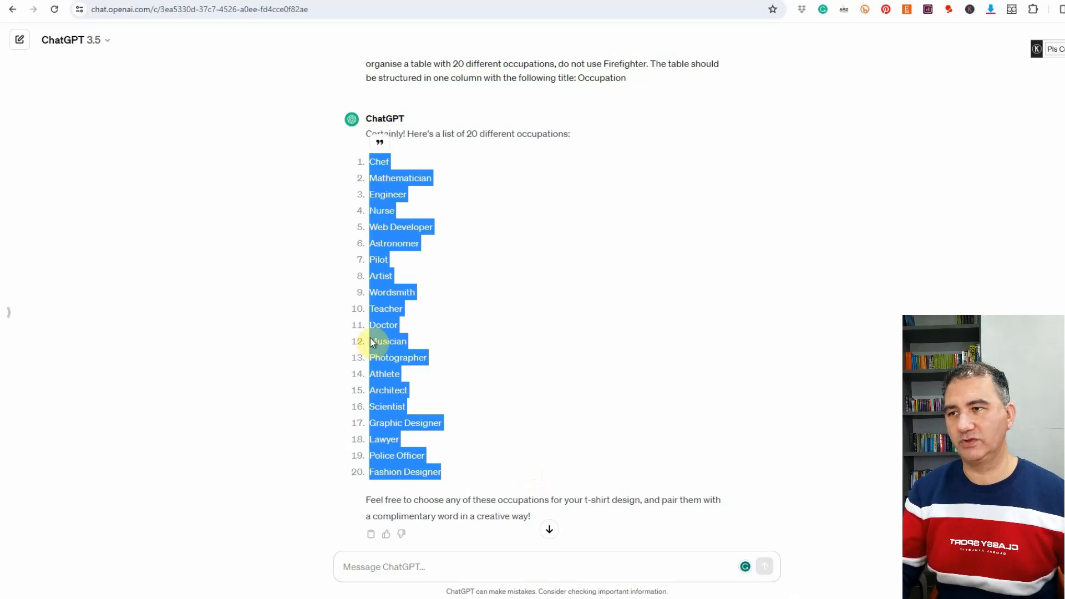
right_click(385, 339)
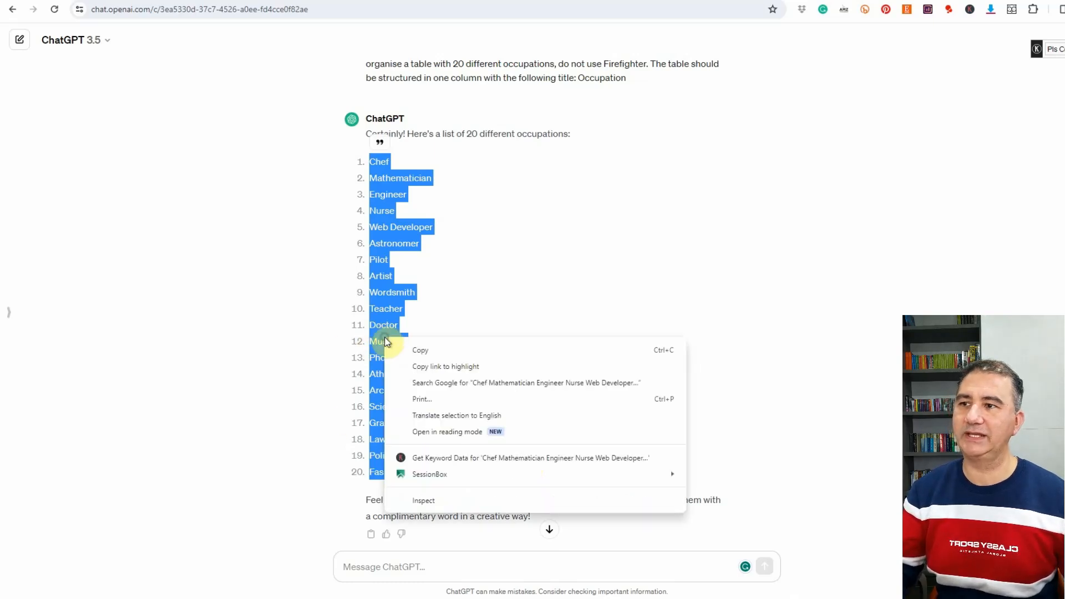
click(427, 347)
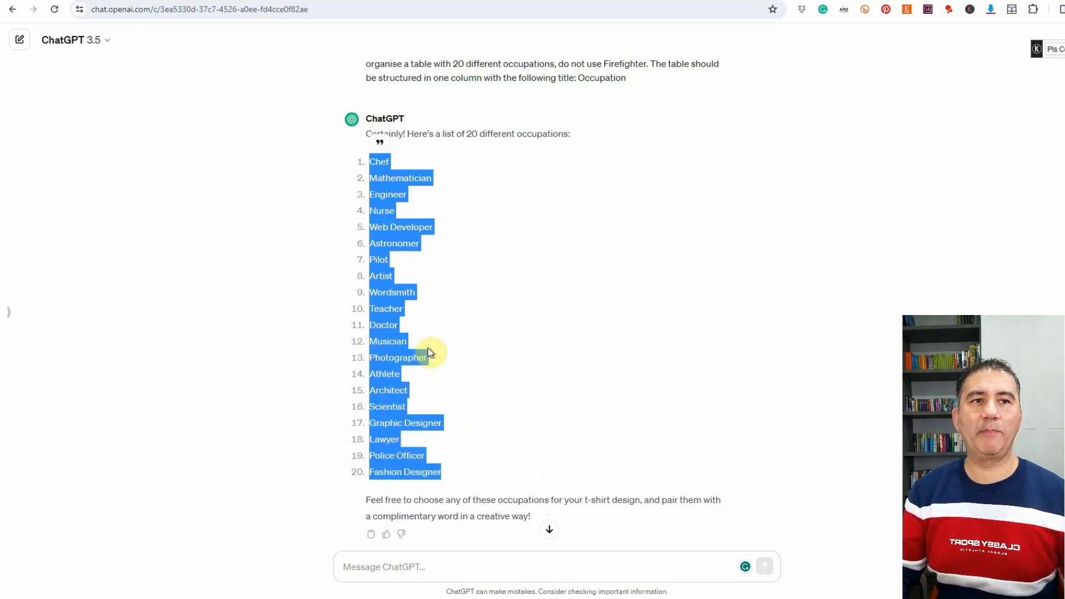
Switch back to Canva, title the text column Occupation and fill it with the copied occupations.
key(alt+Tab)
click(312, 192)
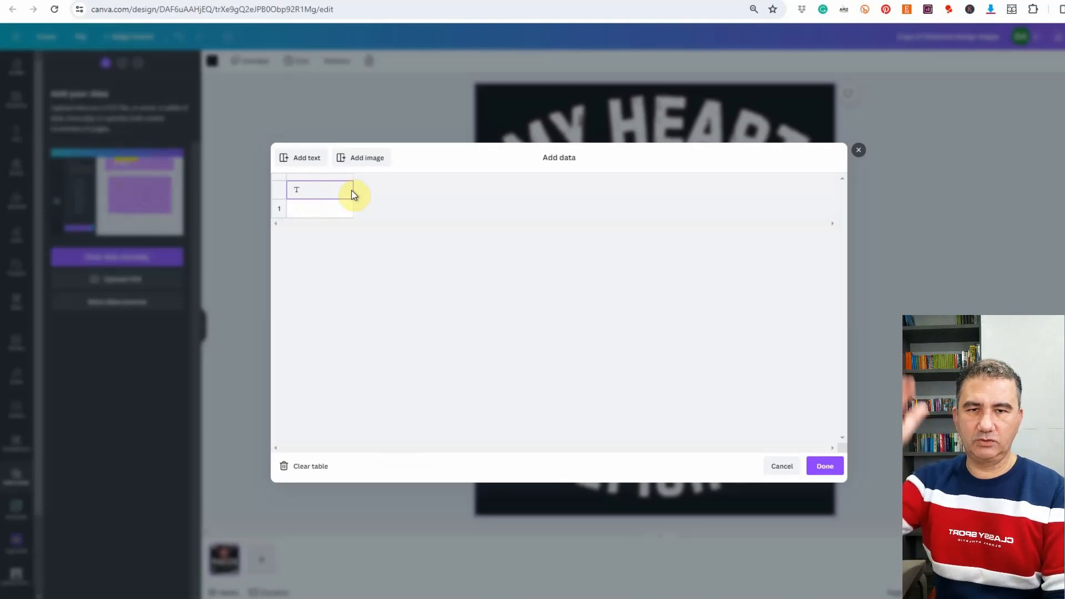
click(323, 190)
text(Occupation)
click(314, 209)
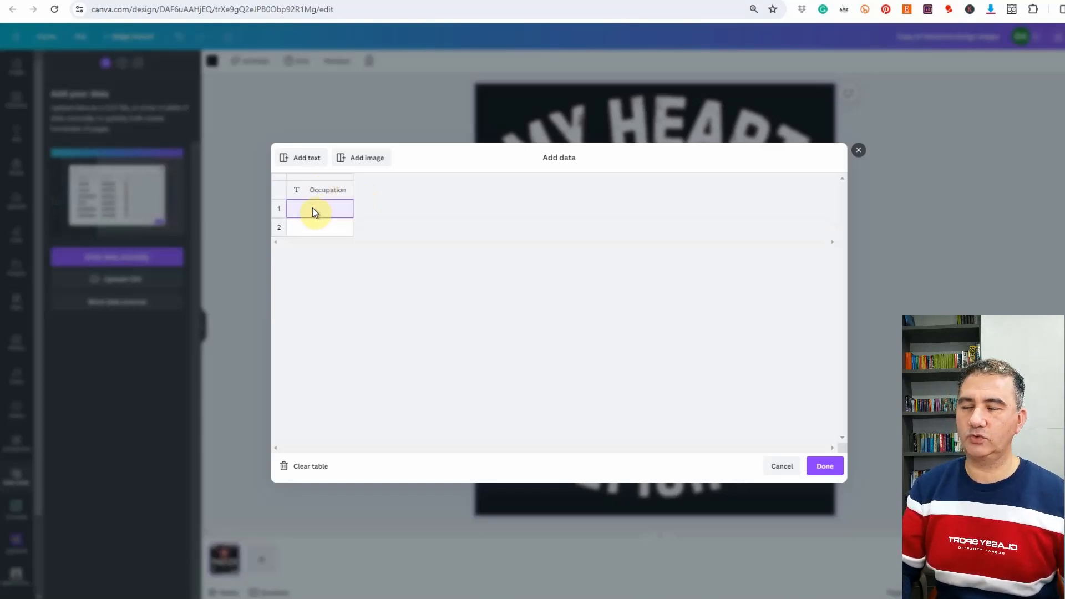
key(ctrl+v)
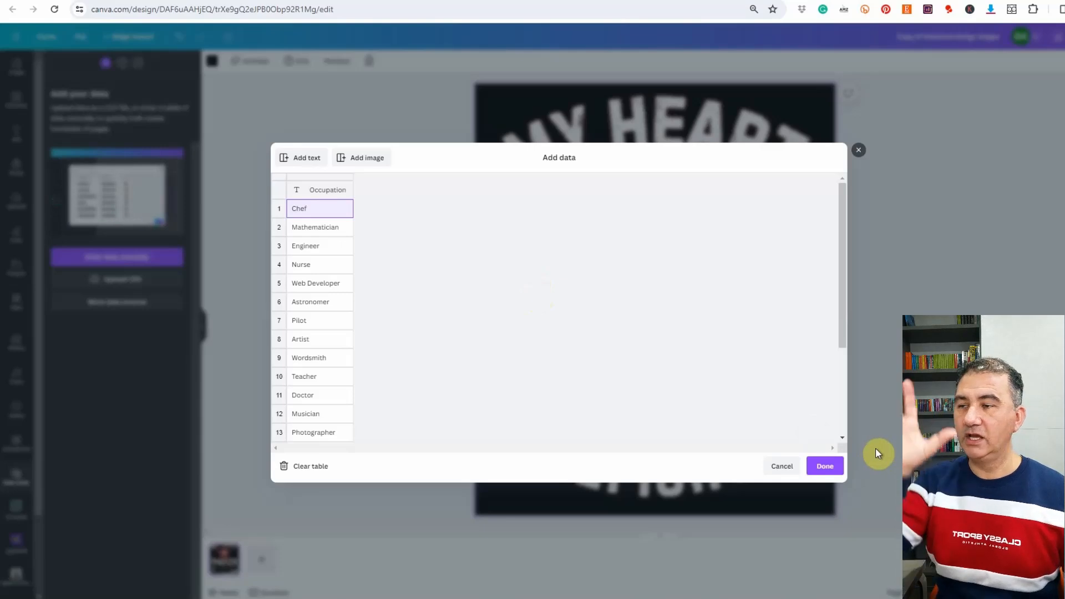
click(822, 469)
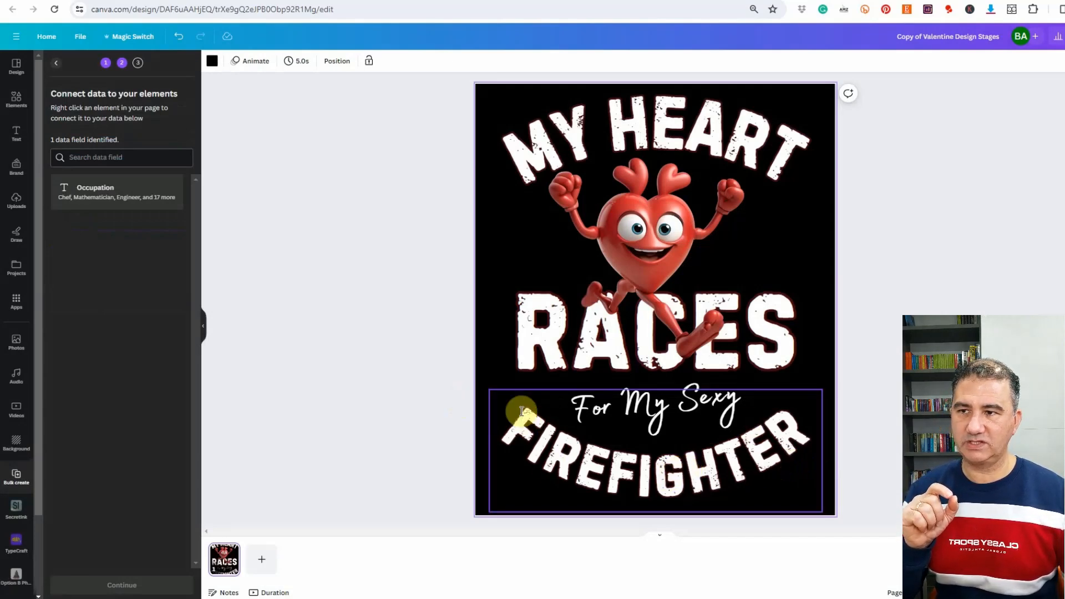
Connect the curved FIREFIGHTER text to the Occupation data field and continue to applying the data.
click(542, 453)
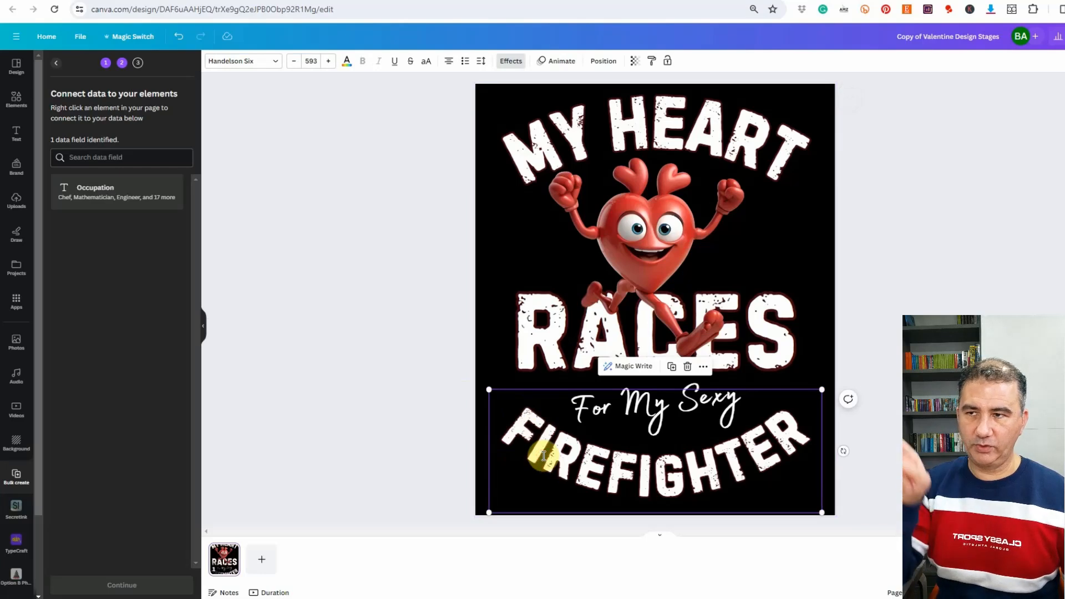
right_click(600, 473)
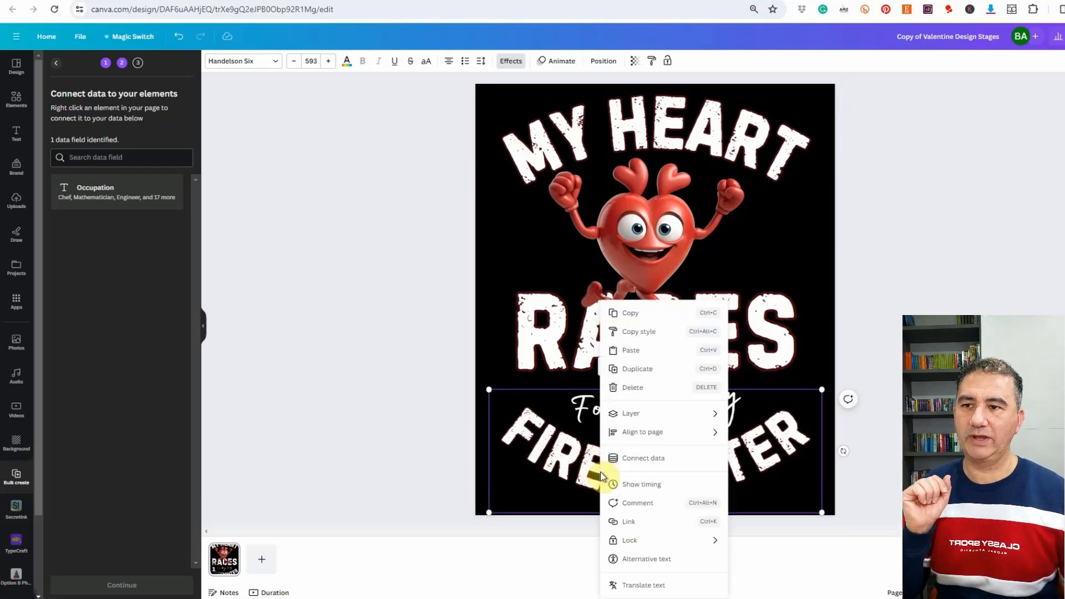
click(658, 465)
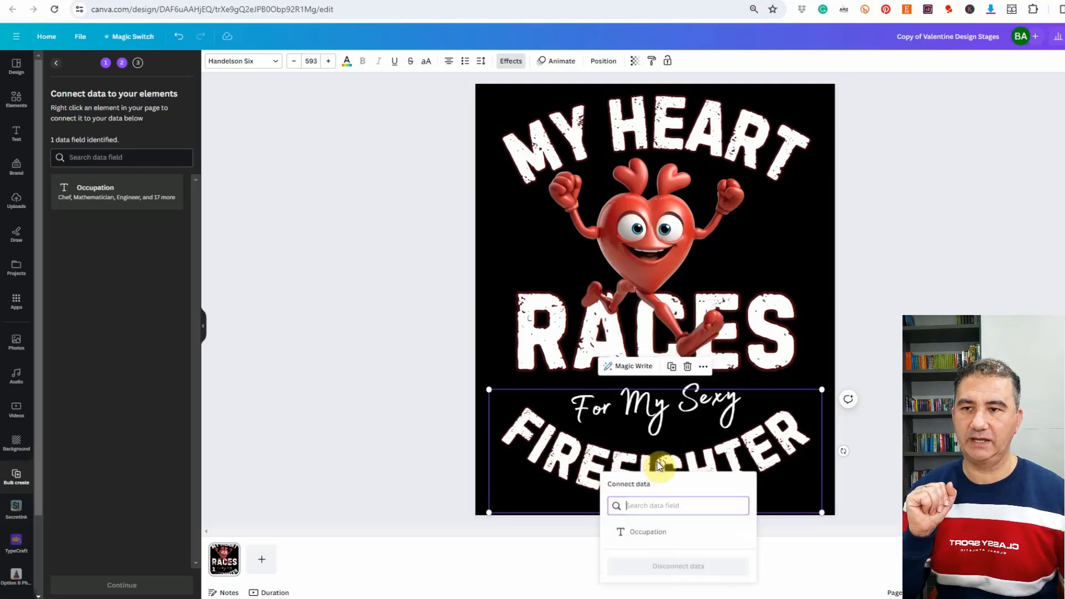
click(650, 535)
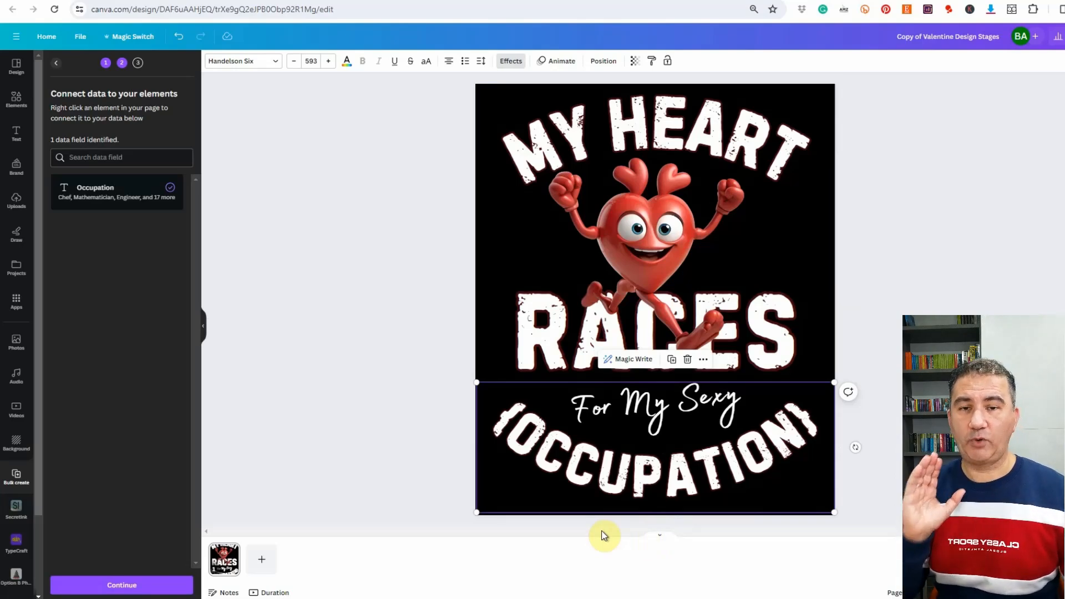
click(125, 587)
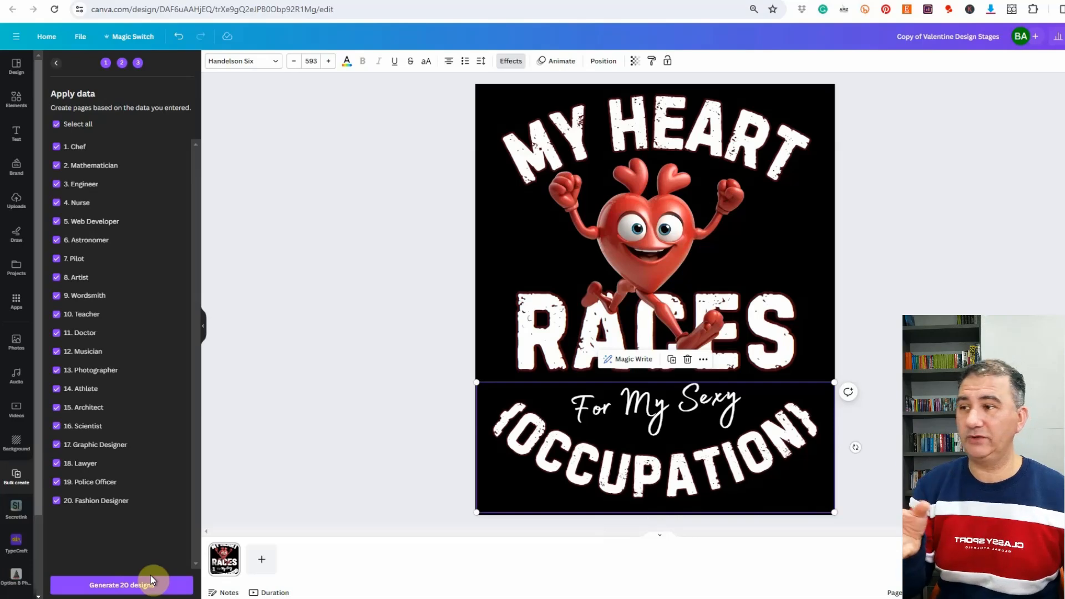
Exclude and reinclude the Pilot and Artist entries, and generate designs for all 20 occupations, starting with the Chef page.
click(55, 259)
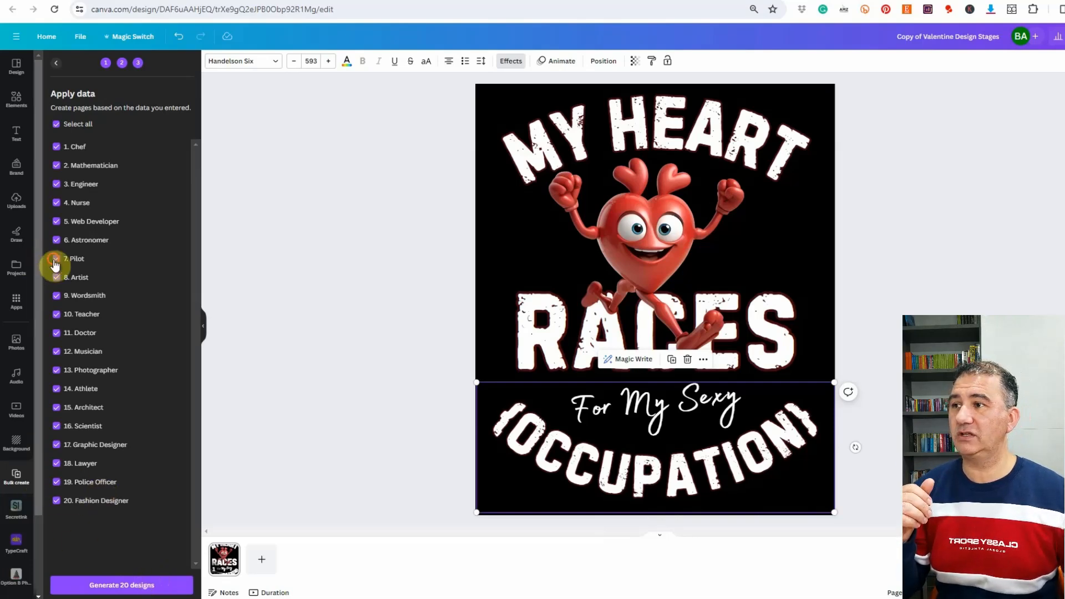
click(56, 277)
click(57, 277)
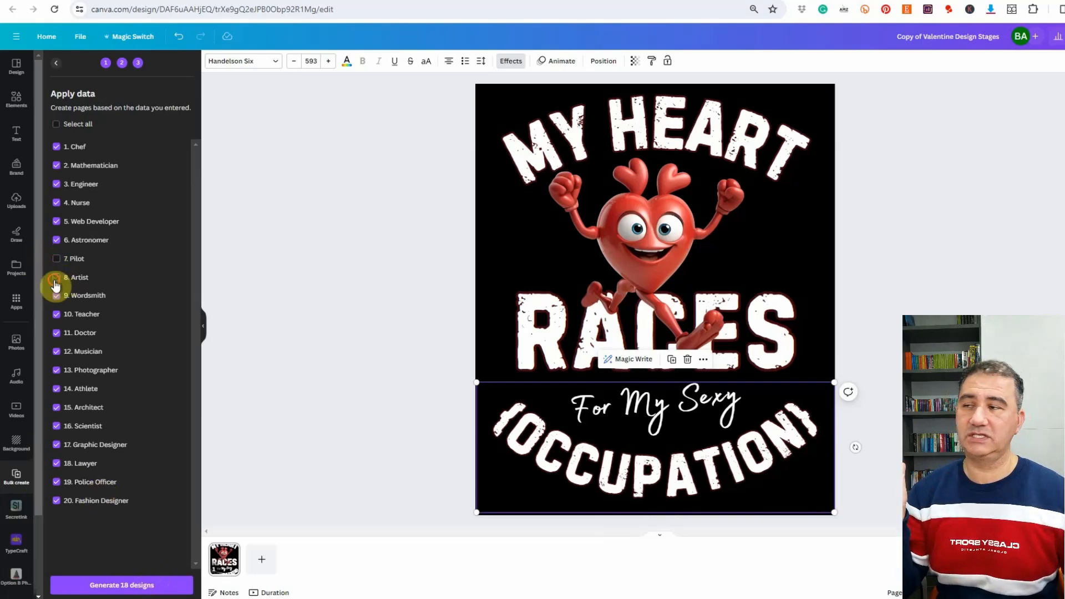
click(56, 259)
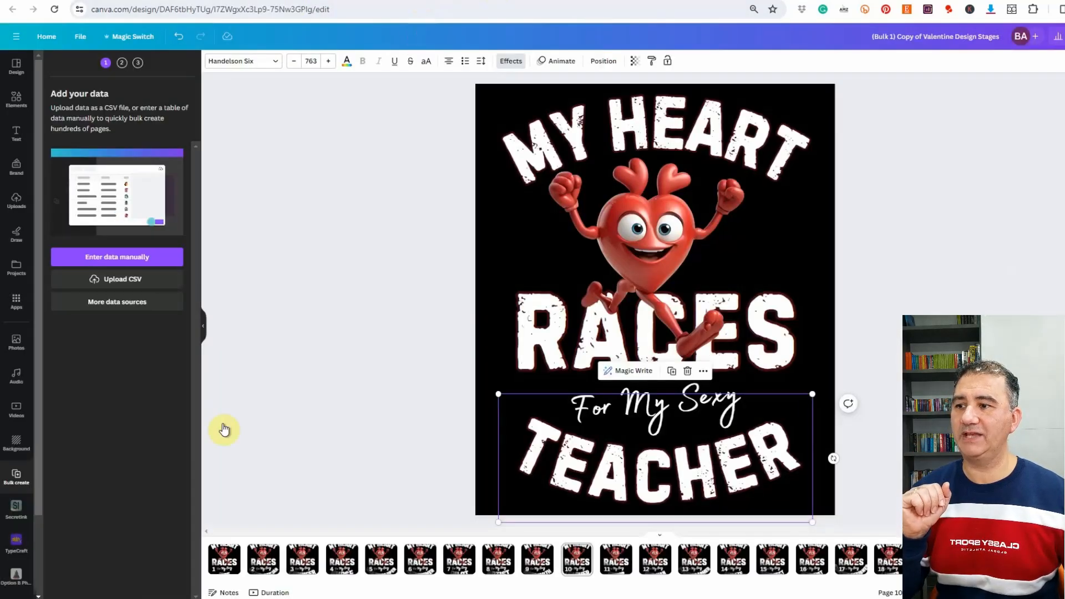
click(224, 559)
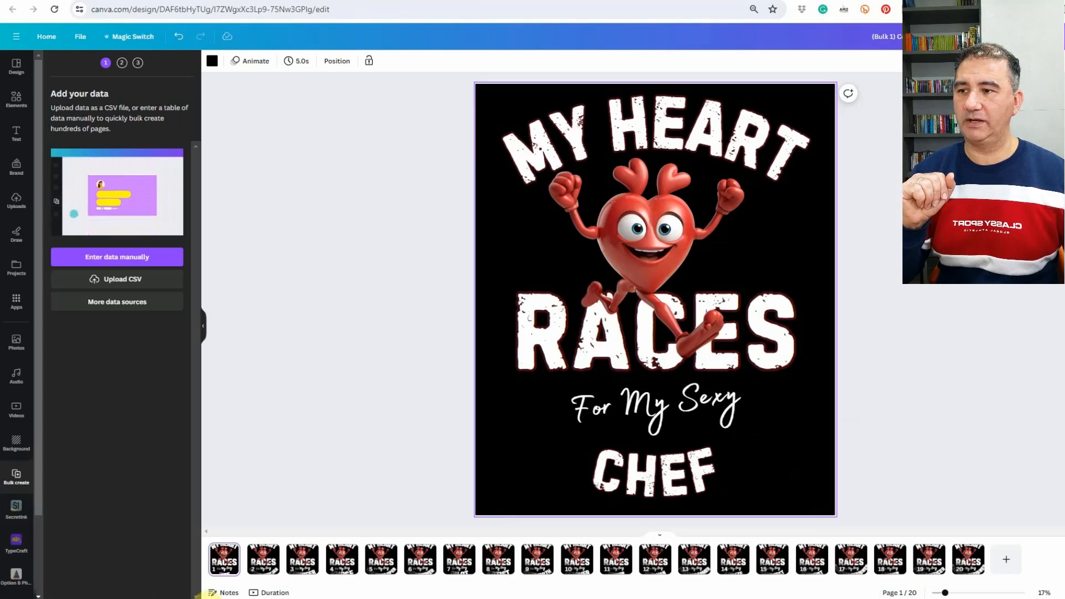
Look through the generated pages 1 to 4 to check how each curved occupation name fits the design.
click(259, 565)
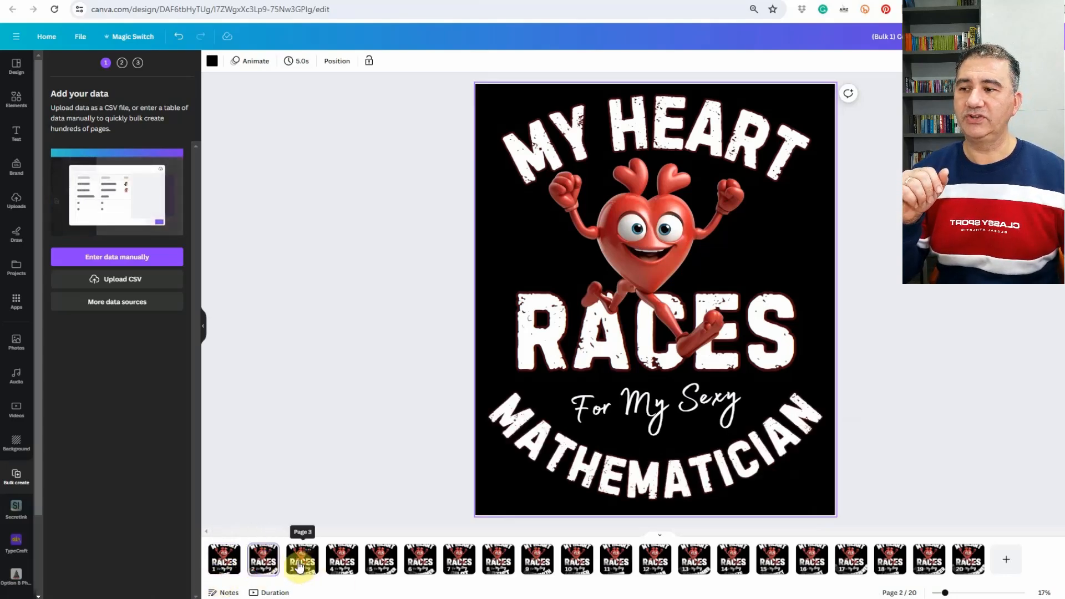
click(225, 561)
click(258, 561)
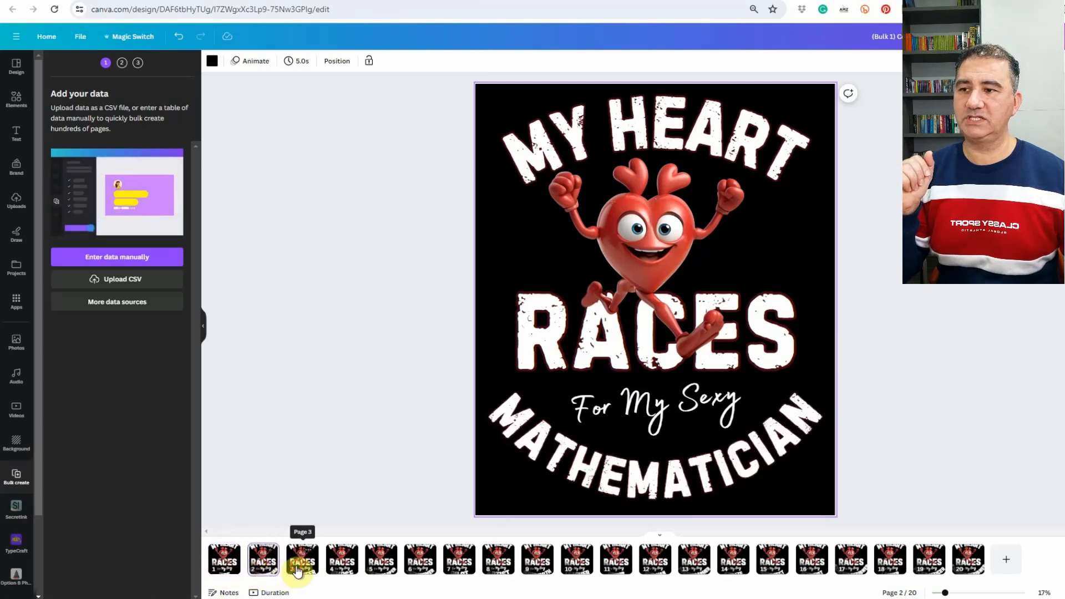
click(294, 568)
click(340, 568)
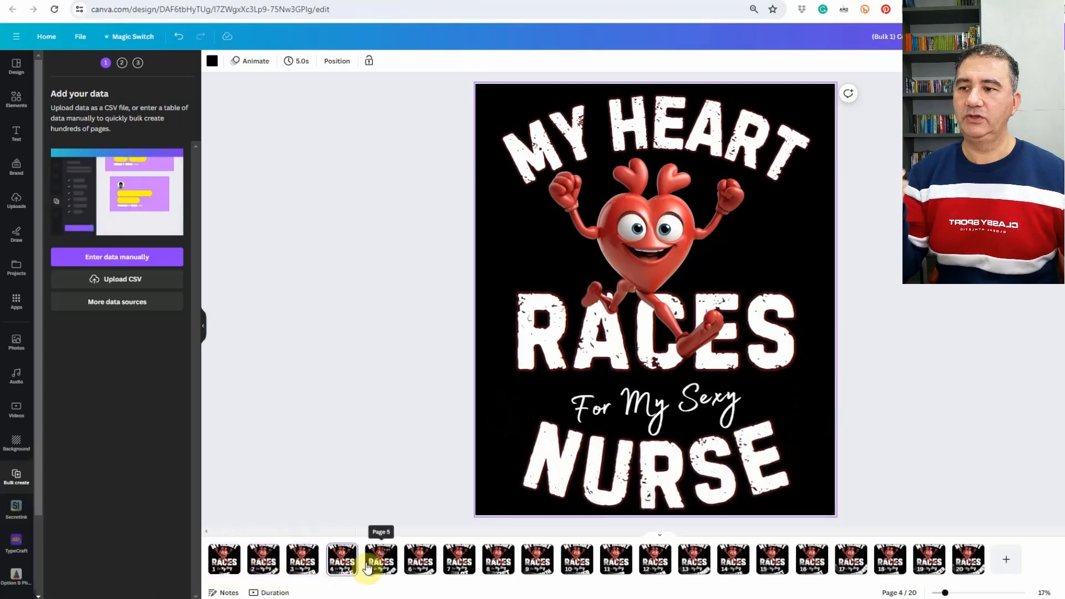
On page 5, enlarge the curved WEB DEVELOPER text past the page edges, then scale it back to font size 544 to fit.
click(381, 568)
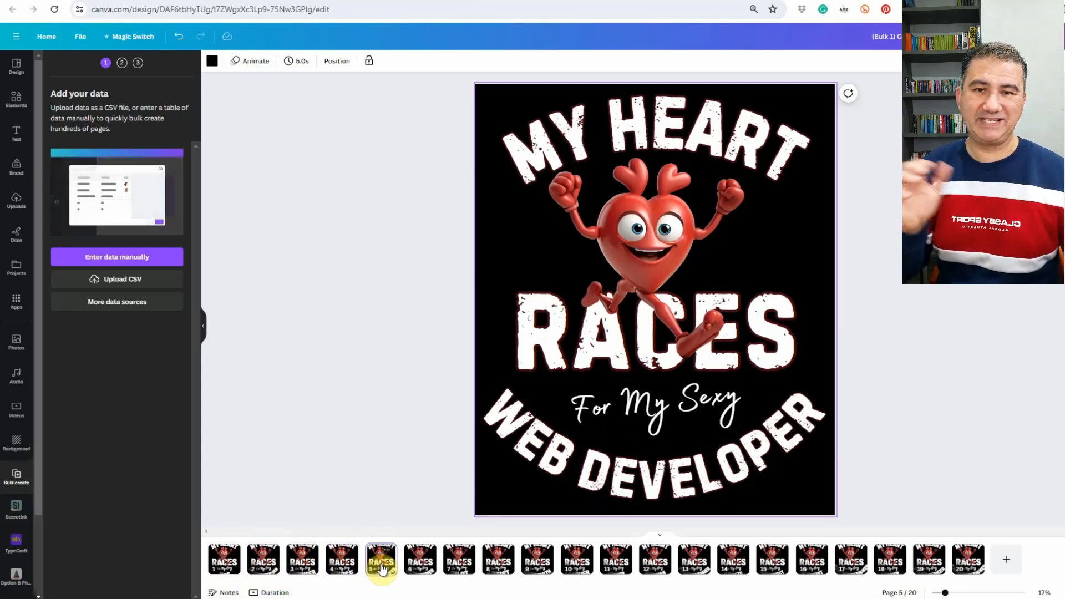
click(563, 461)
drag(468, 375, 446, 366)
drag(837, 367, 867, 354)
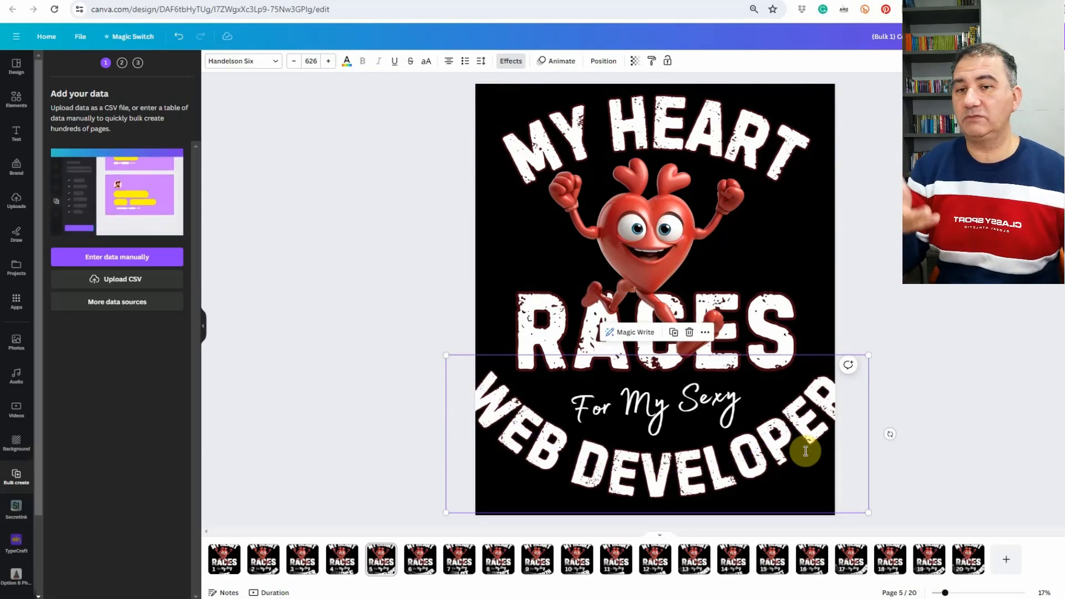
drag(868, 355, 837, 366)
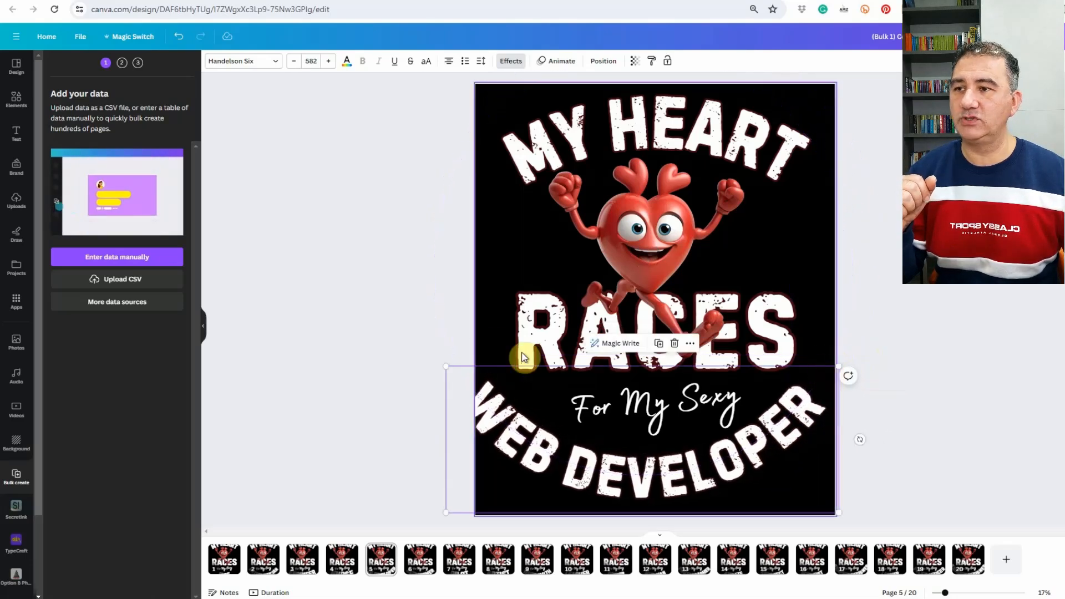
drag(445, 366, 471, 377)
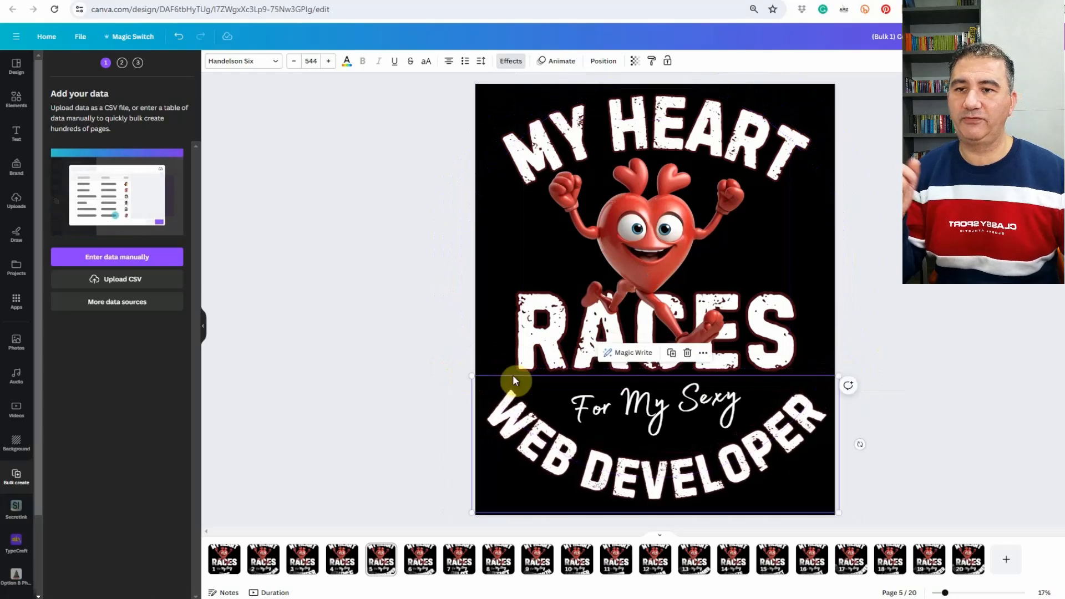
click(1038, 397)
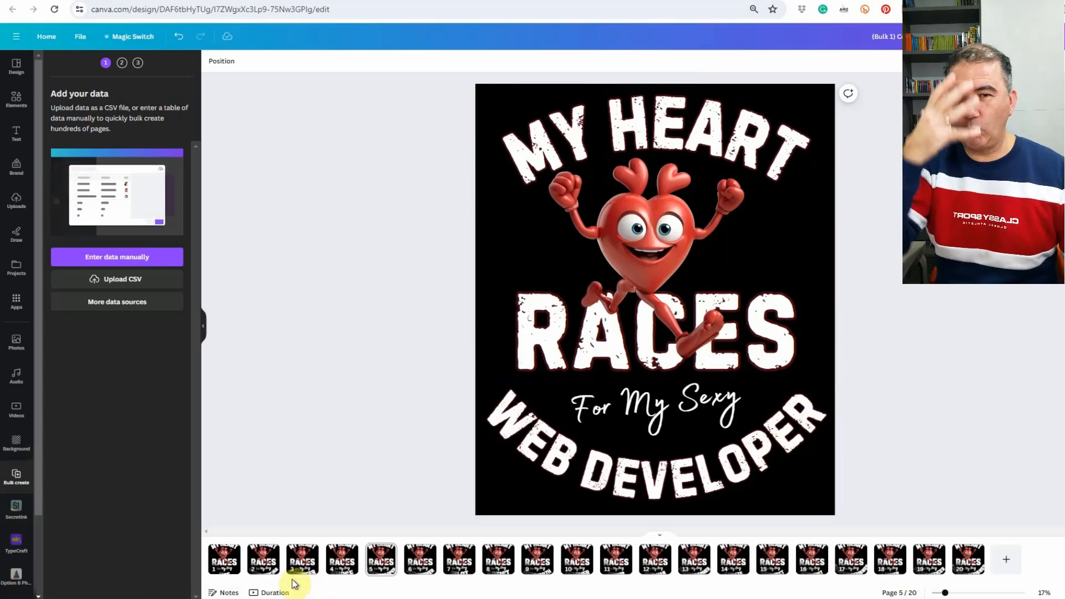
Check the occupation text fit on page 4 and on pages 6 to 12.
click(347, 564)
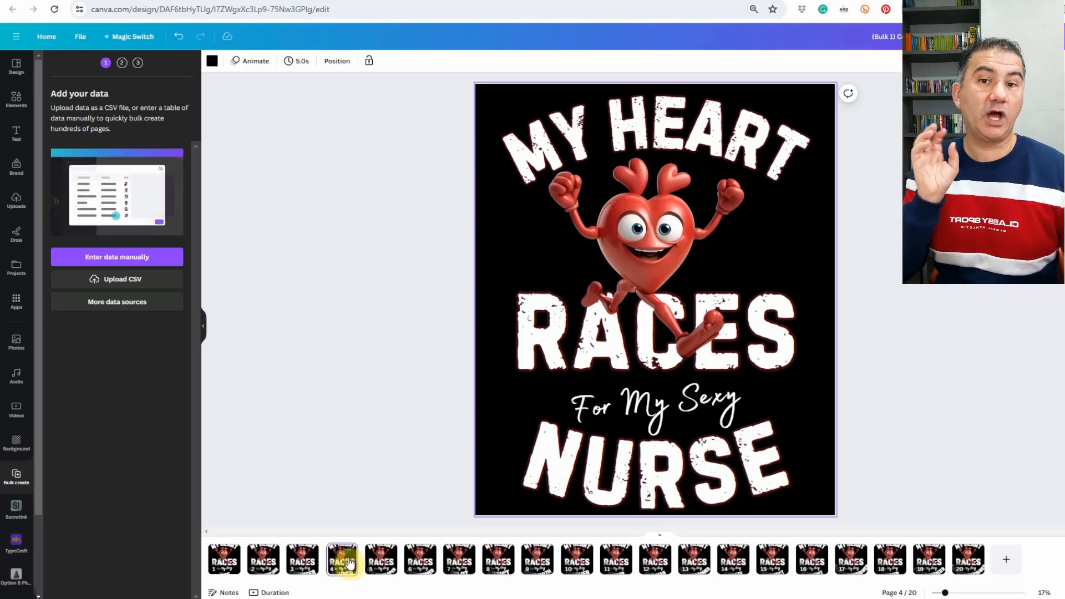
click(433, 567)
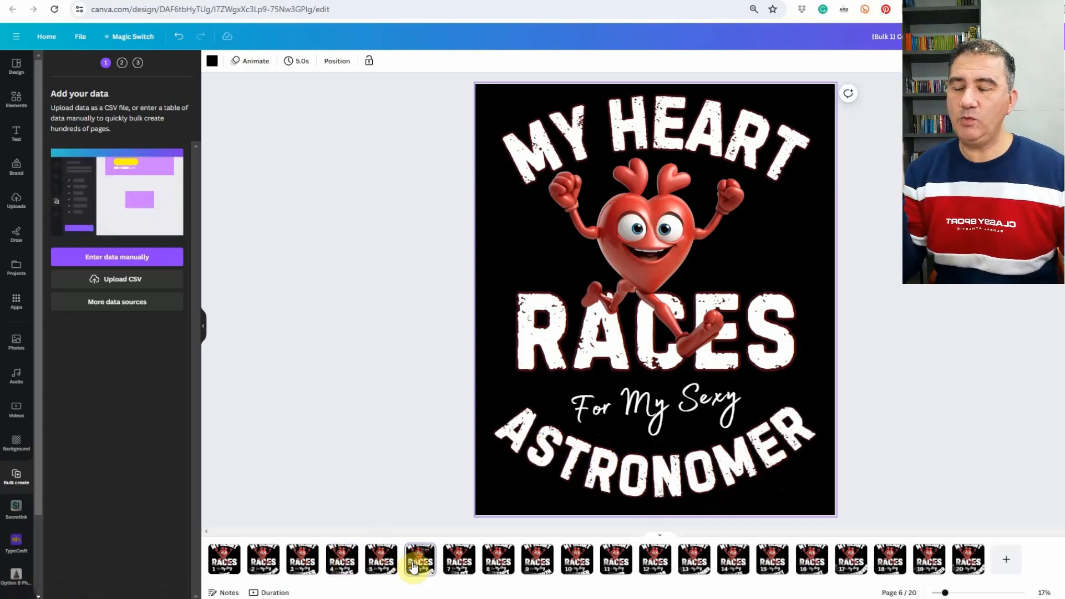
click(464, 566)
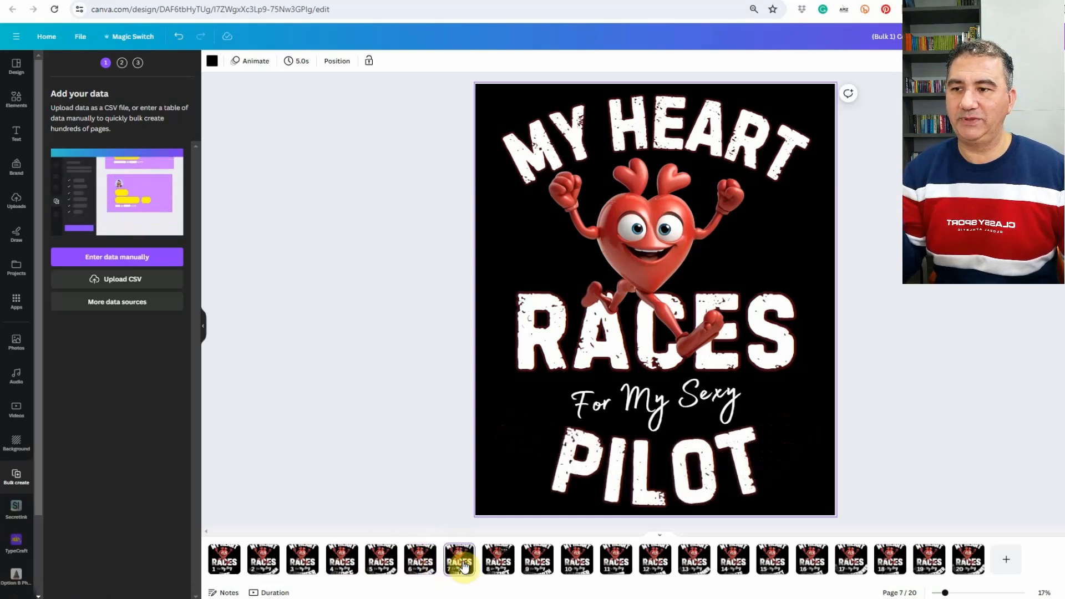
click(498, 563)
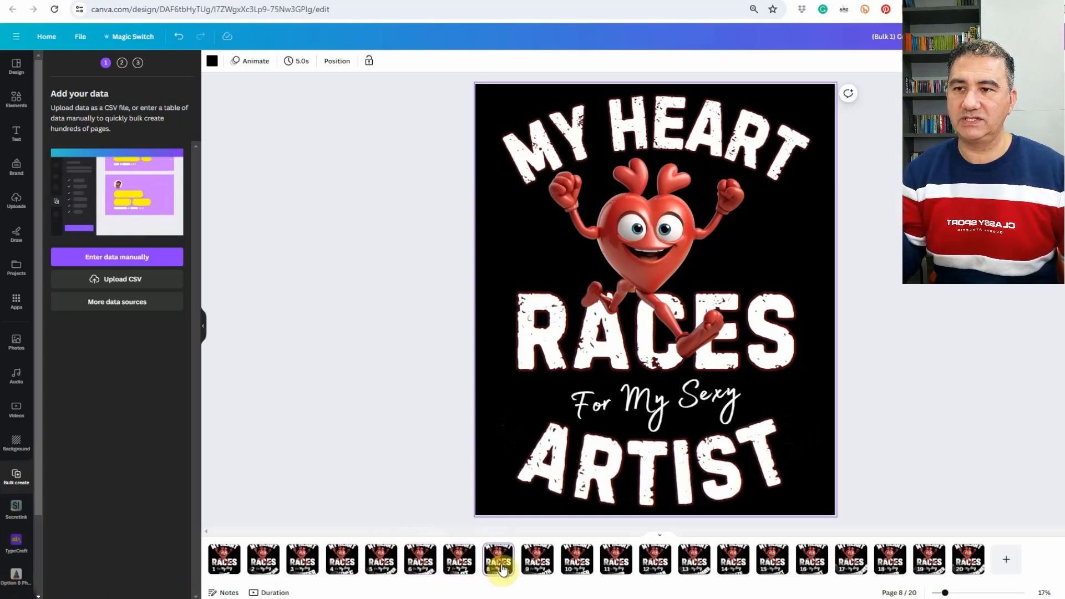
click(536, 566)
click(575, 570)
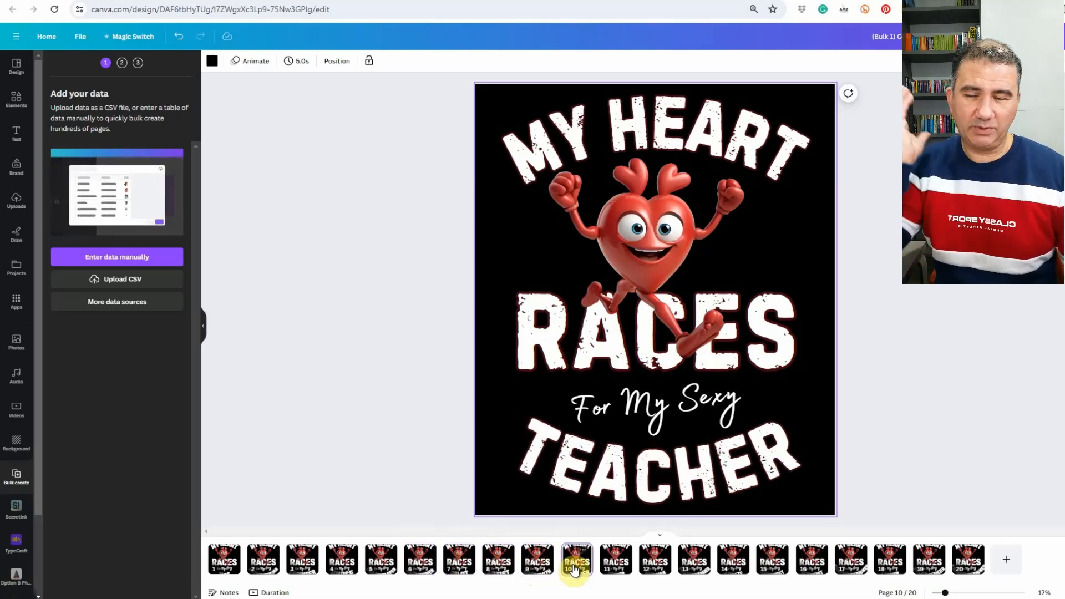
click(621, 572)
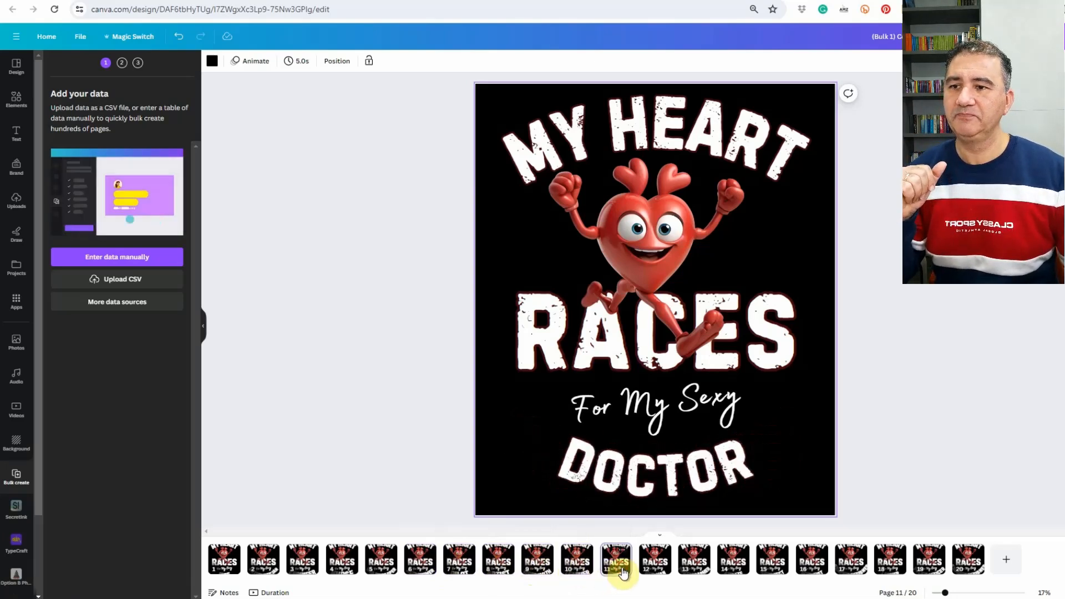
click(659, 572)
On page 13, scale the curved PHOTOGRAPHER text down to font size 553 so it sits inside the page edges.
click(703, 567)
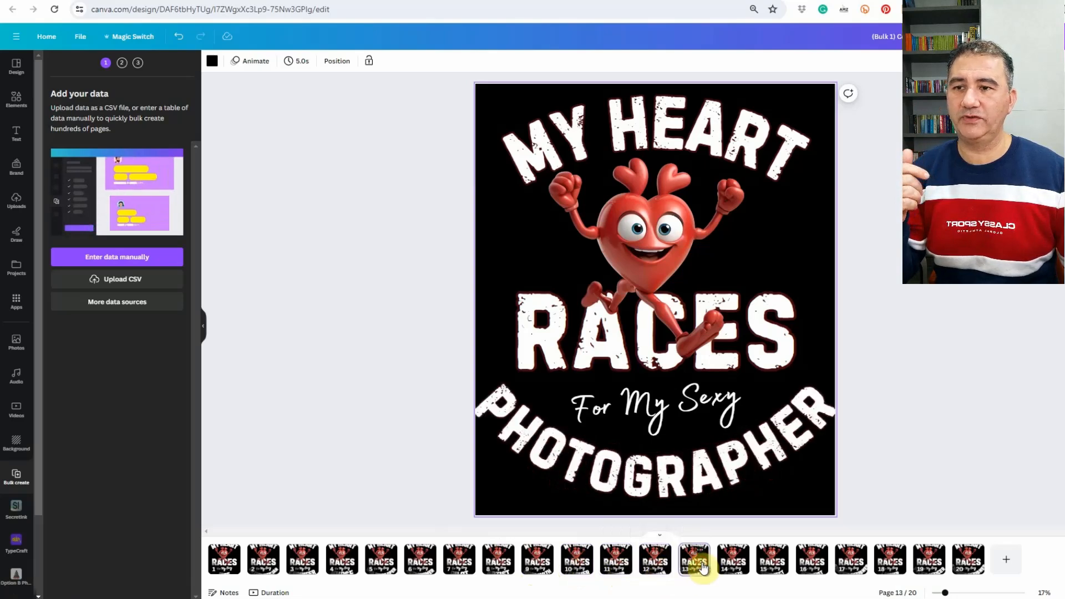
click(733, 461)
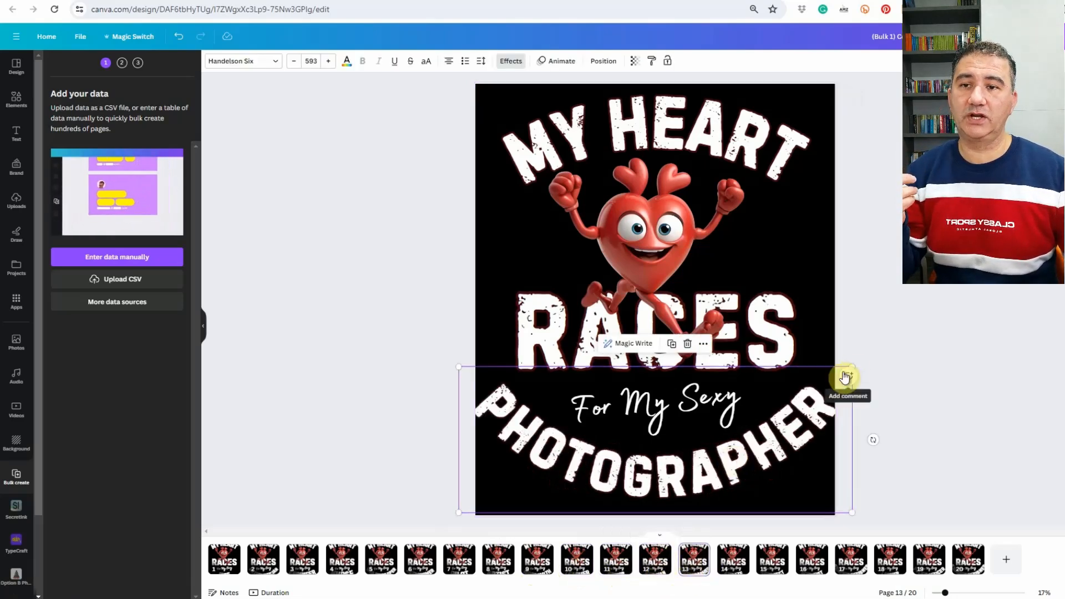
drag(851, 367, 838, 371)
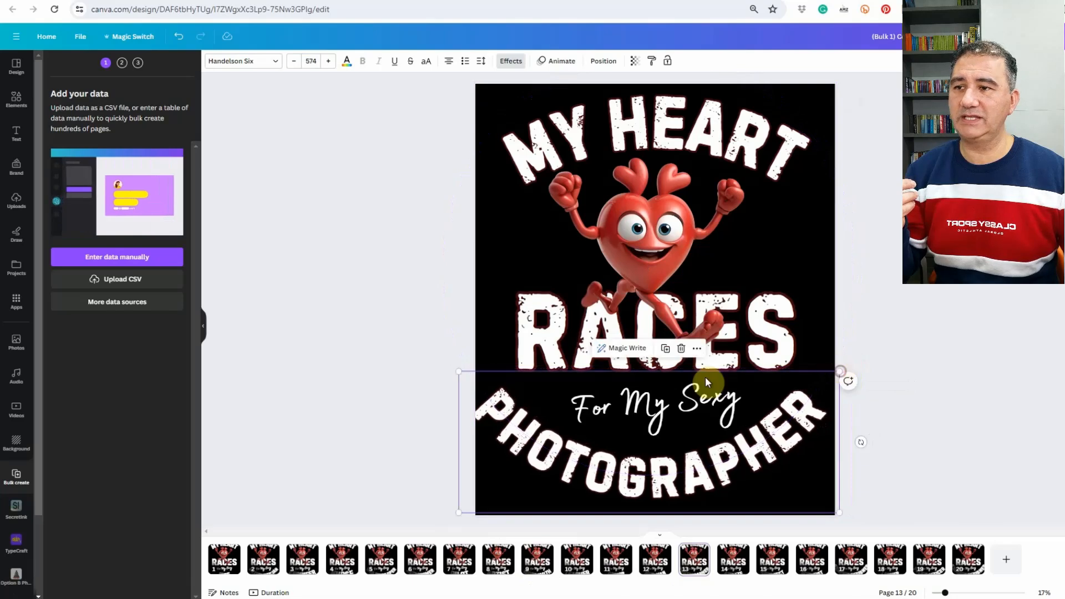
drag(468, 375, 473, 378)
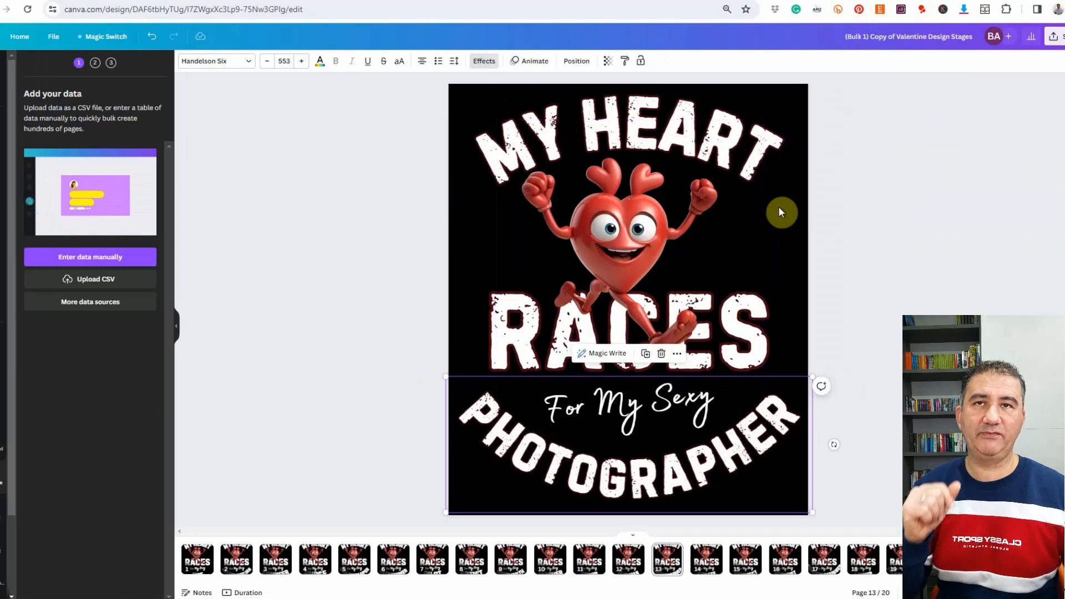
Download all 20 pages as 4,500 × 5,400 px PNG files with a transparent background.
click(1060, 38)
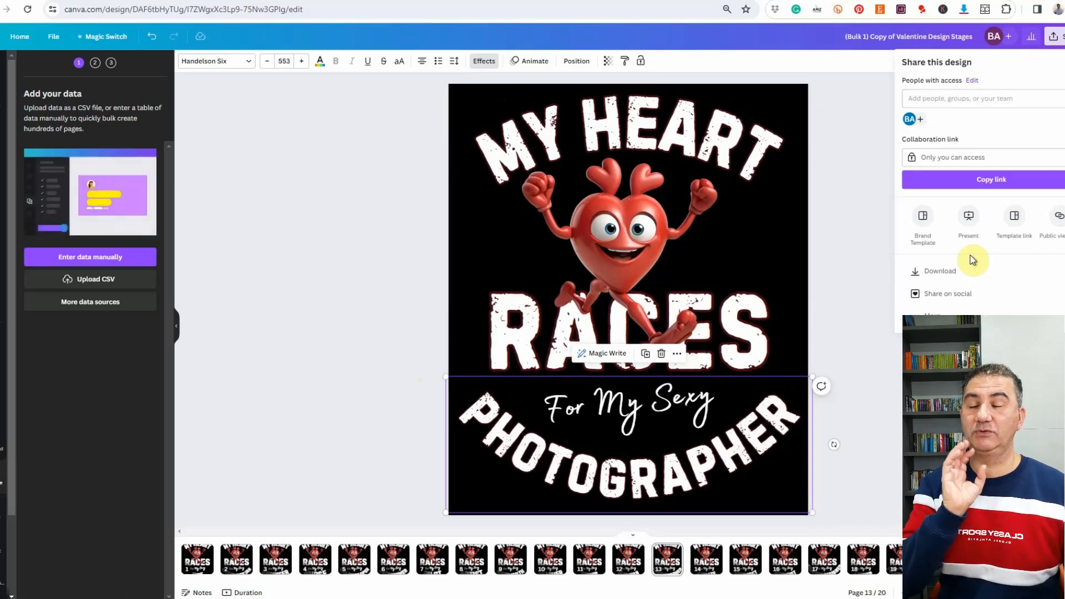
click(943, 272)
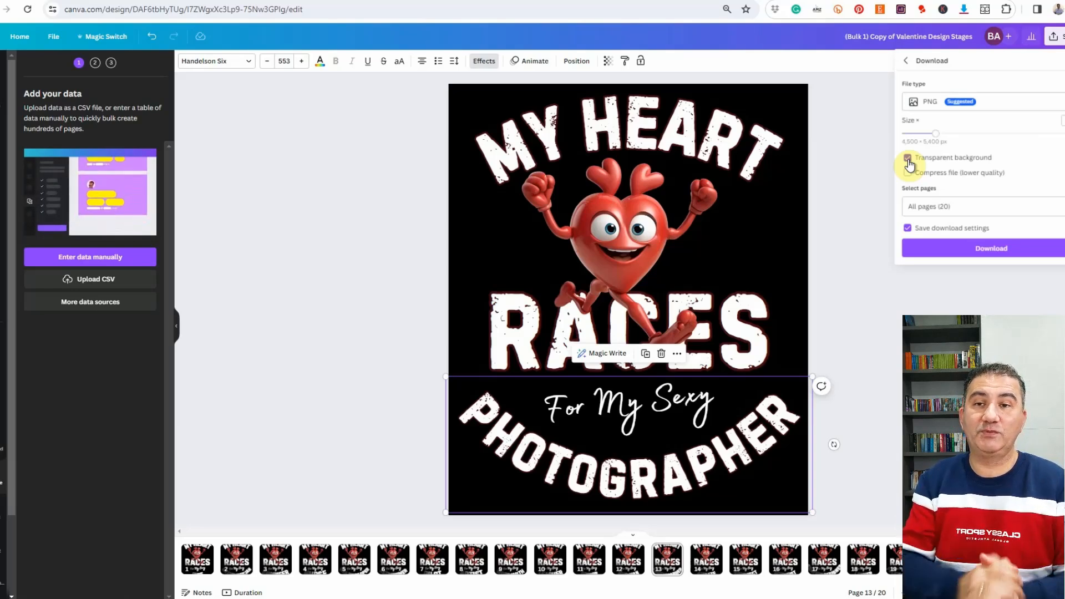
click(989, 250)
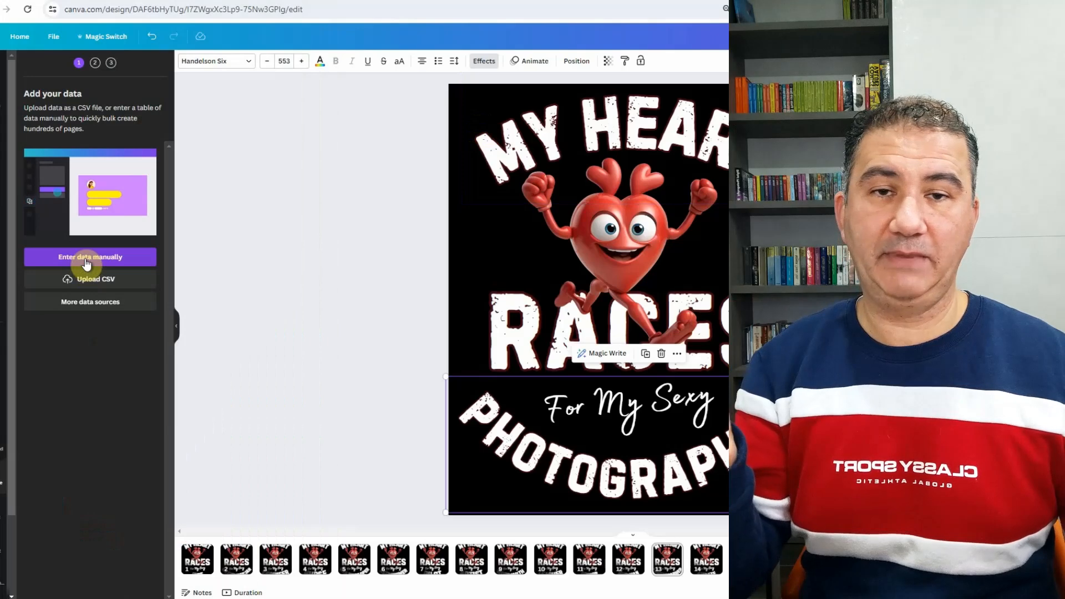
Start a new manual data entry for bulk creation and clear the sample table.
click(86, 260)
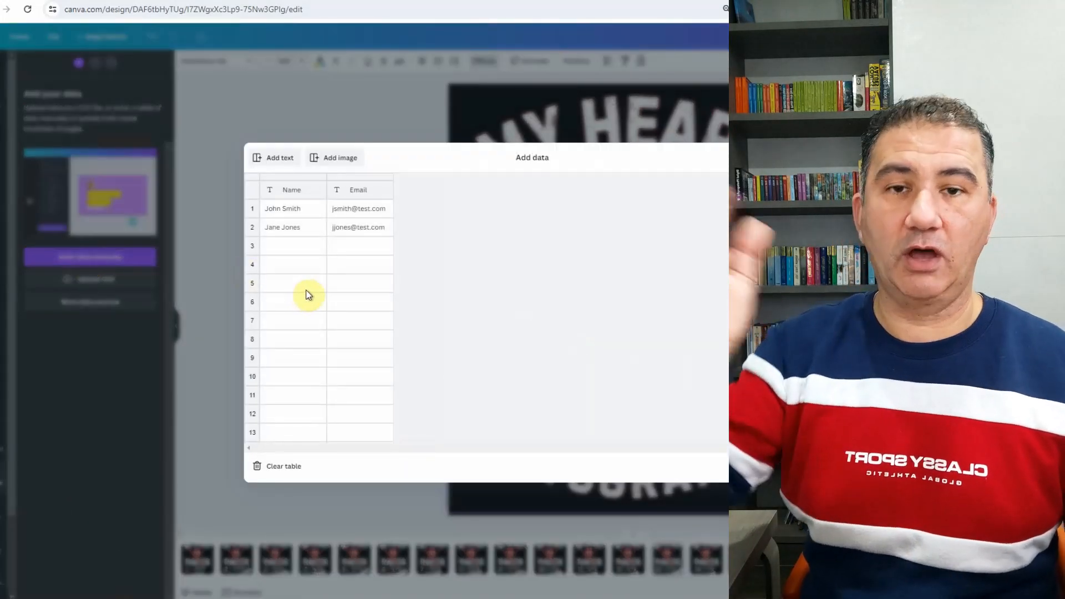
click(276, 470)
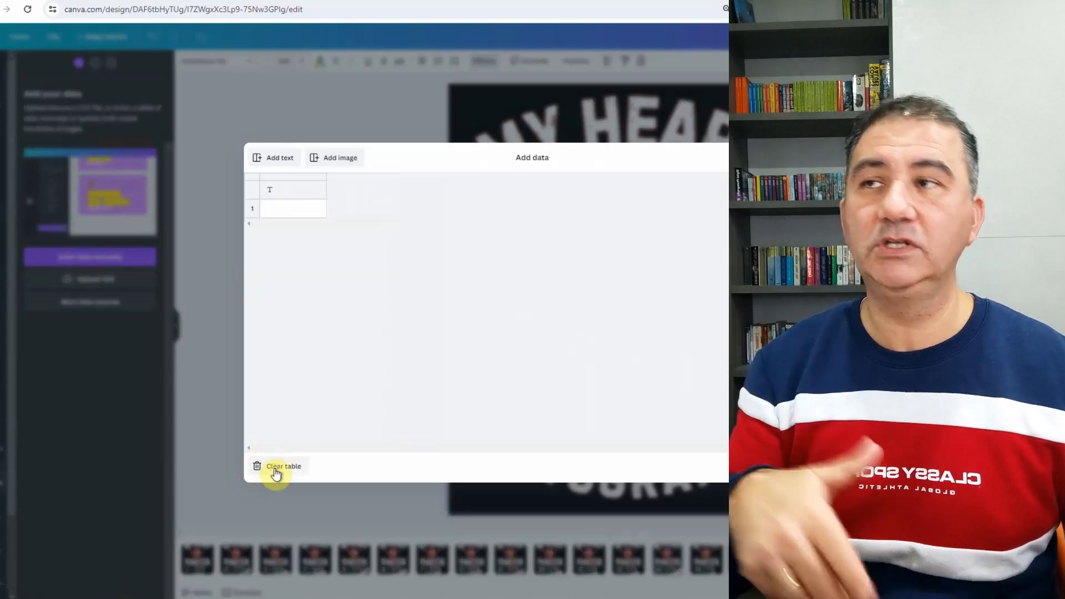